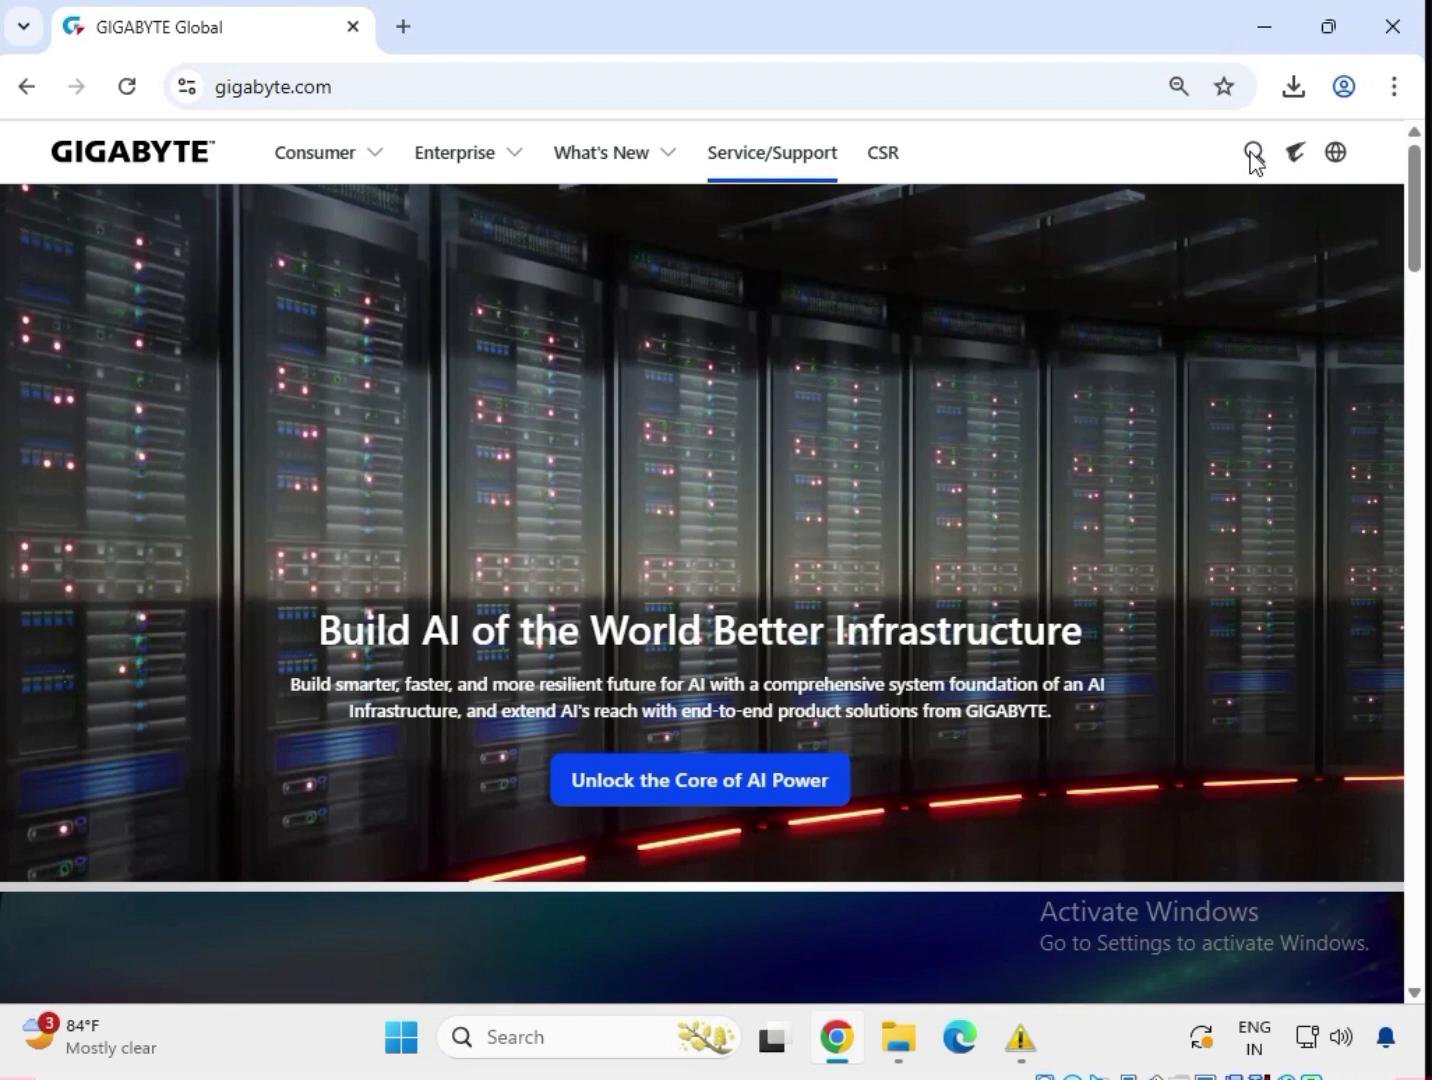
Search the GIGABYTE site for 'B760M K DDR4'.
click(1253, 155)
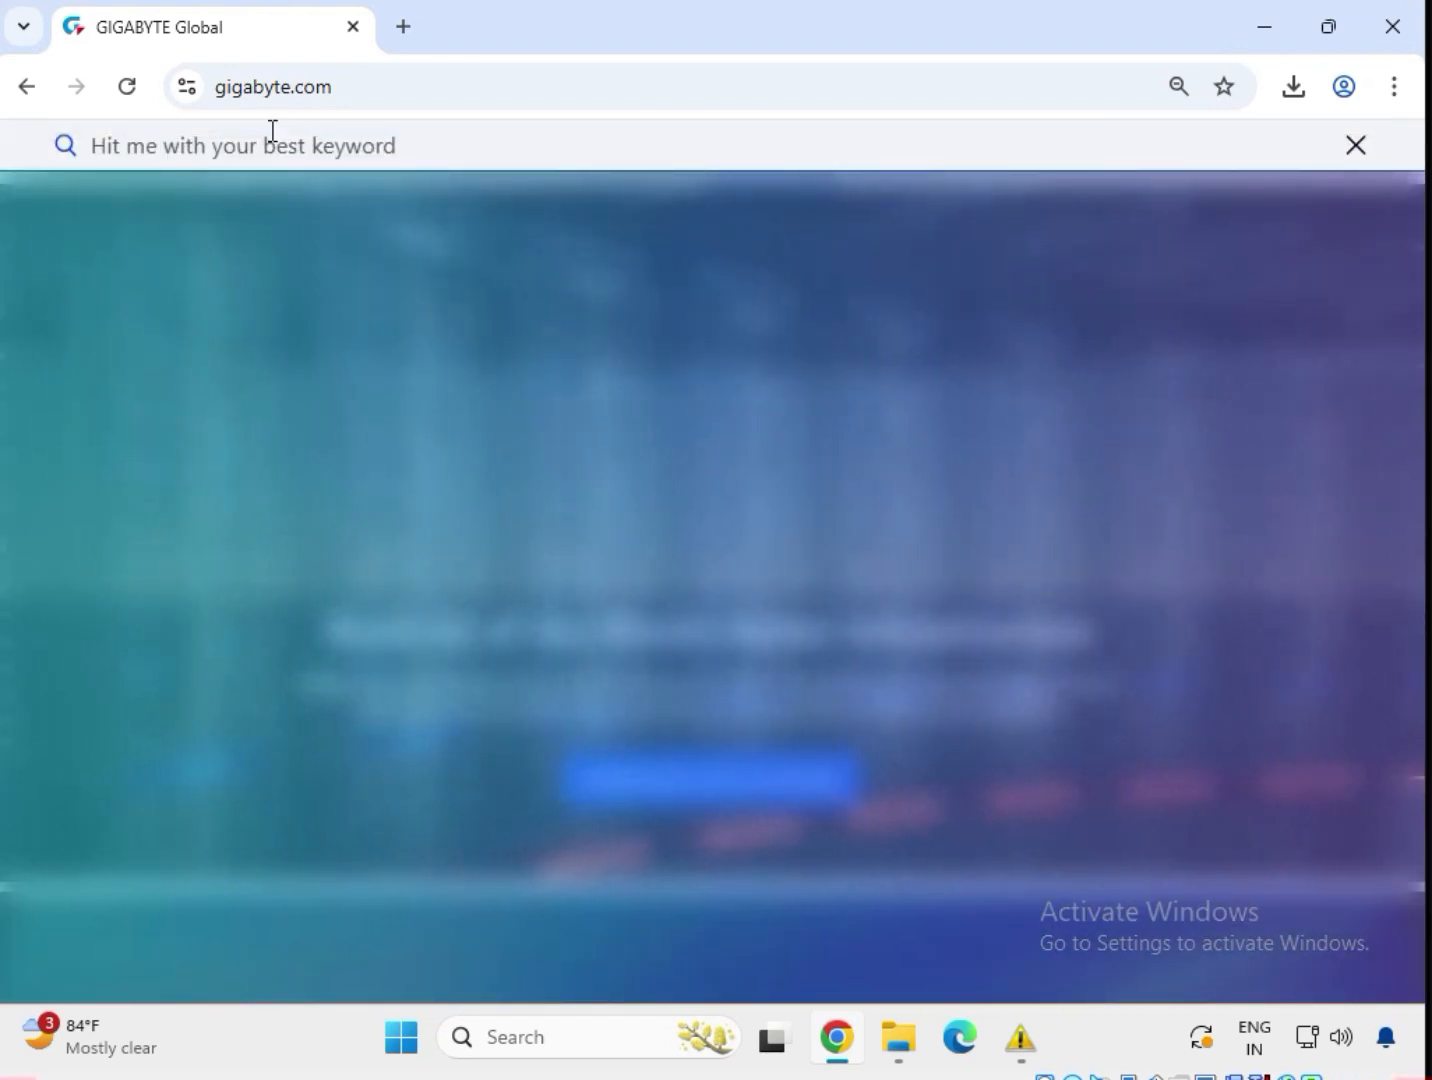
text(B760M)
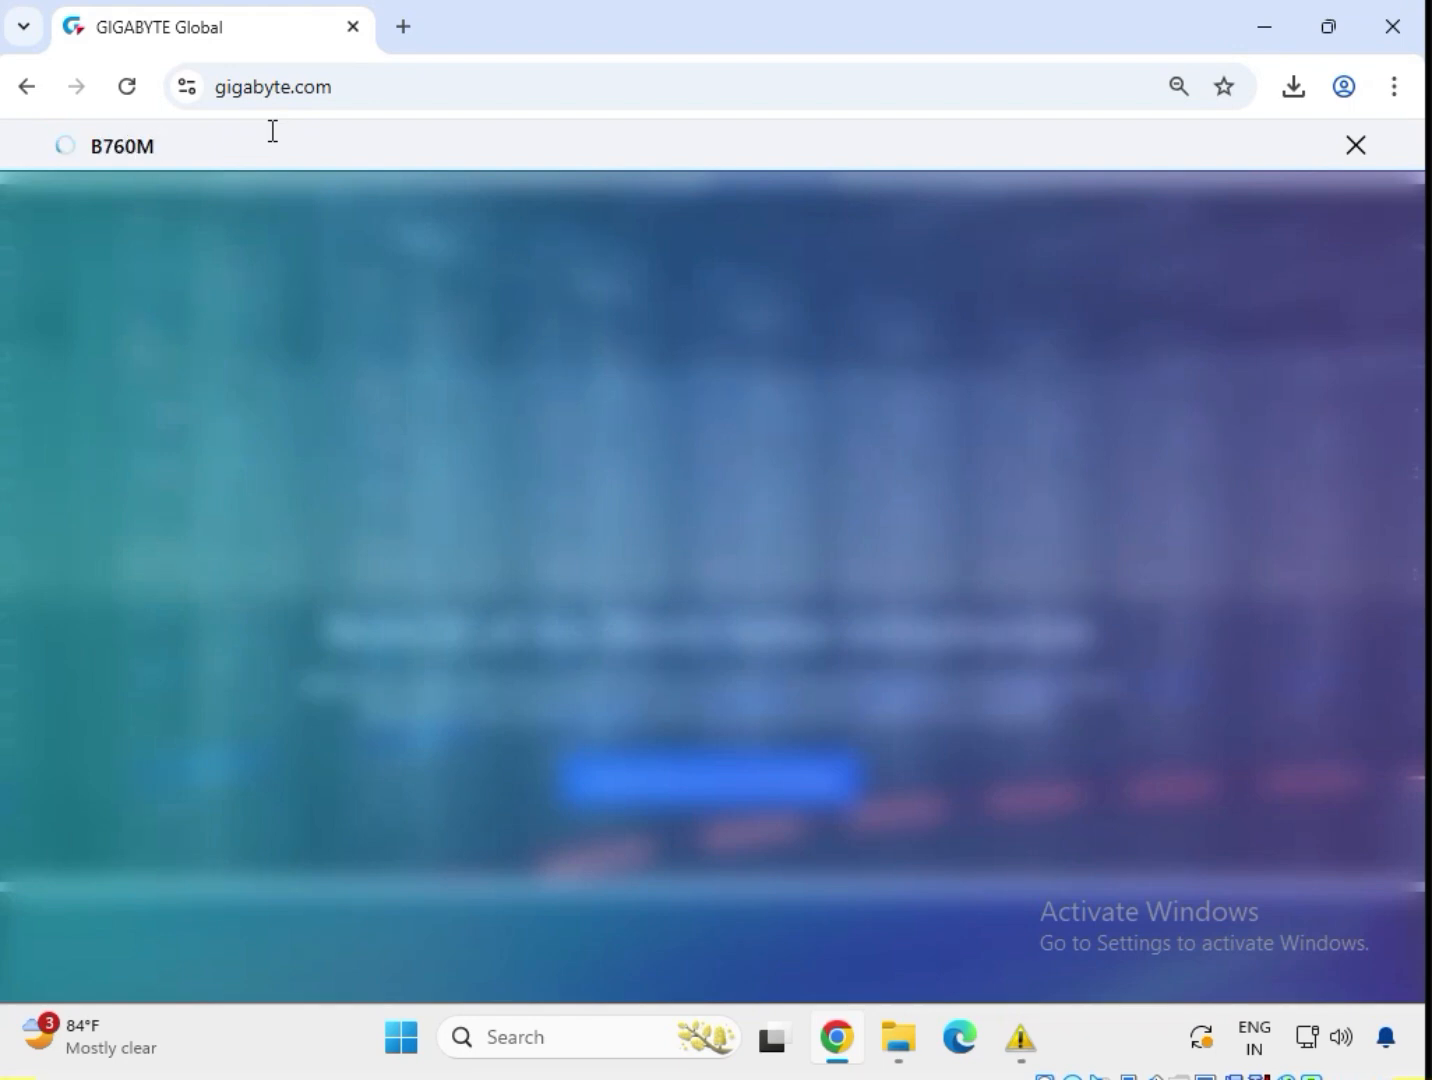
text(K DDR4)
key(Return)
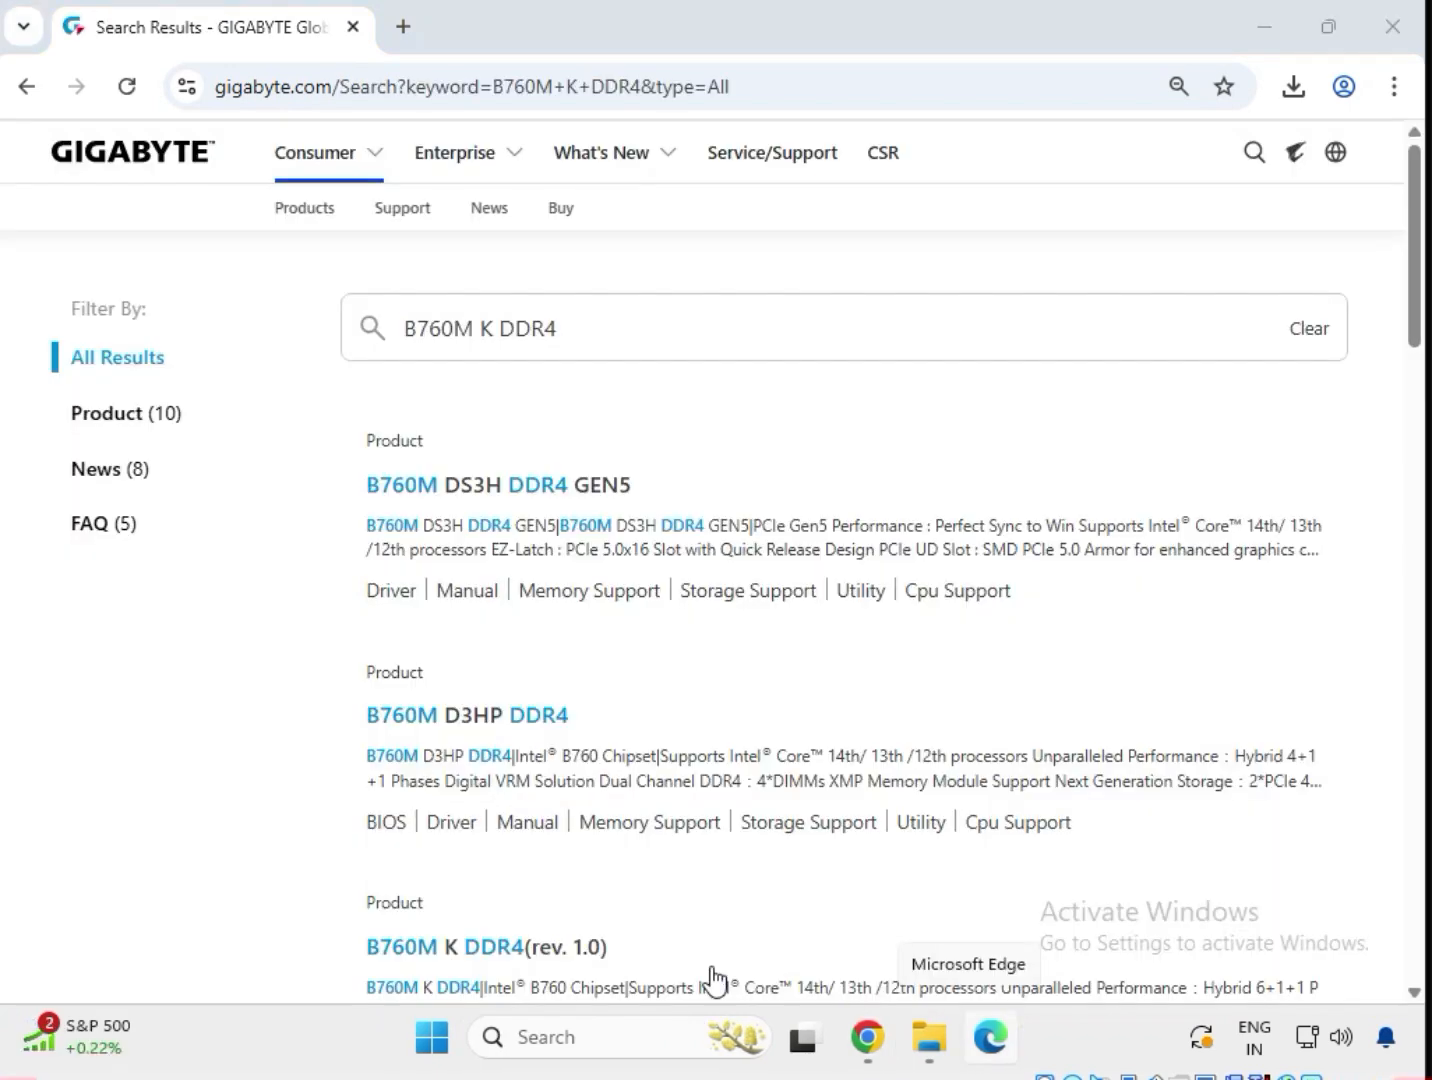
Filter the results to Product (10) and look through the ten matching DDR4 boards.
click(157, 419)
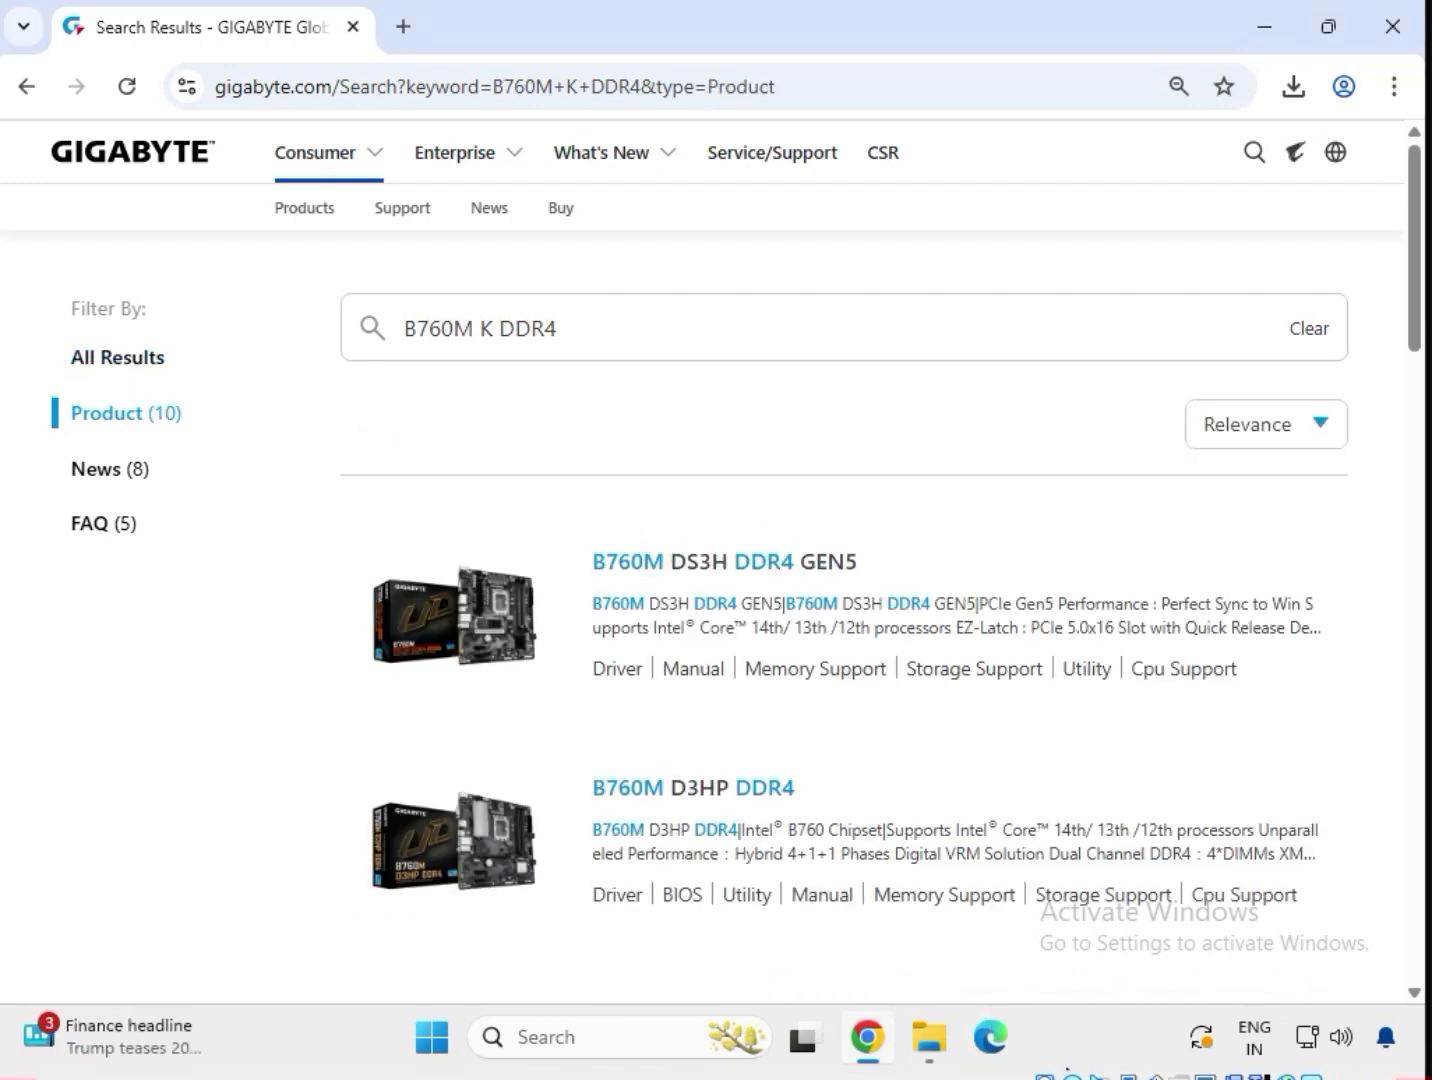
scroll(650, 779, down, 4)
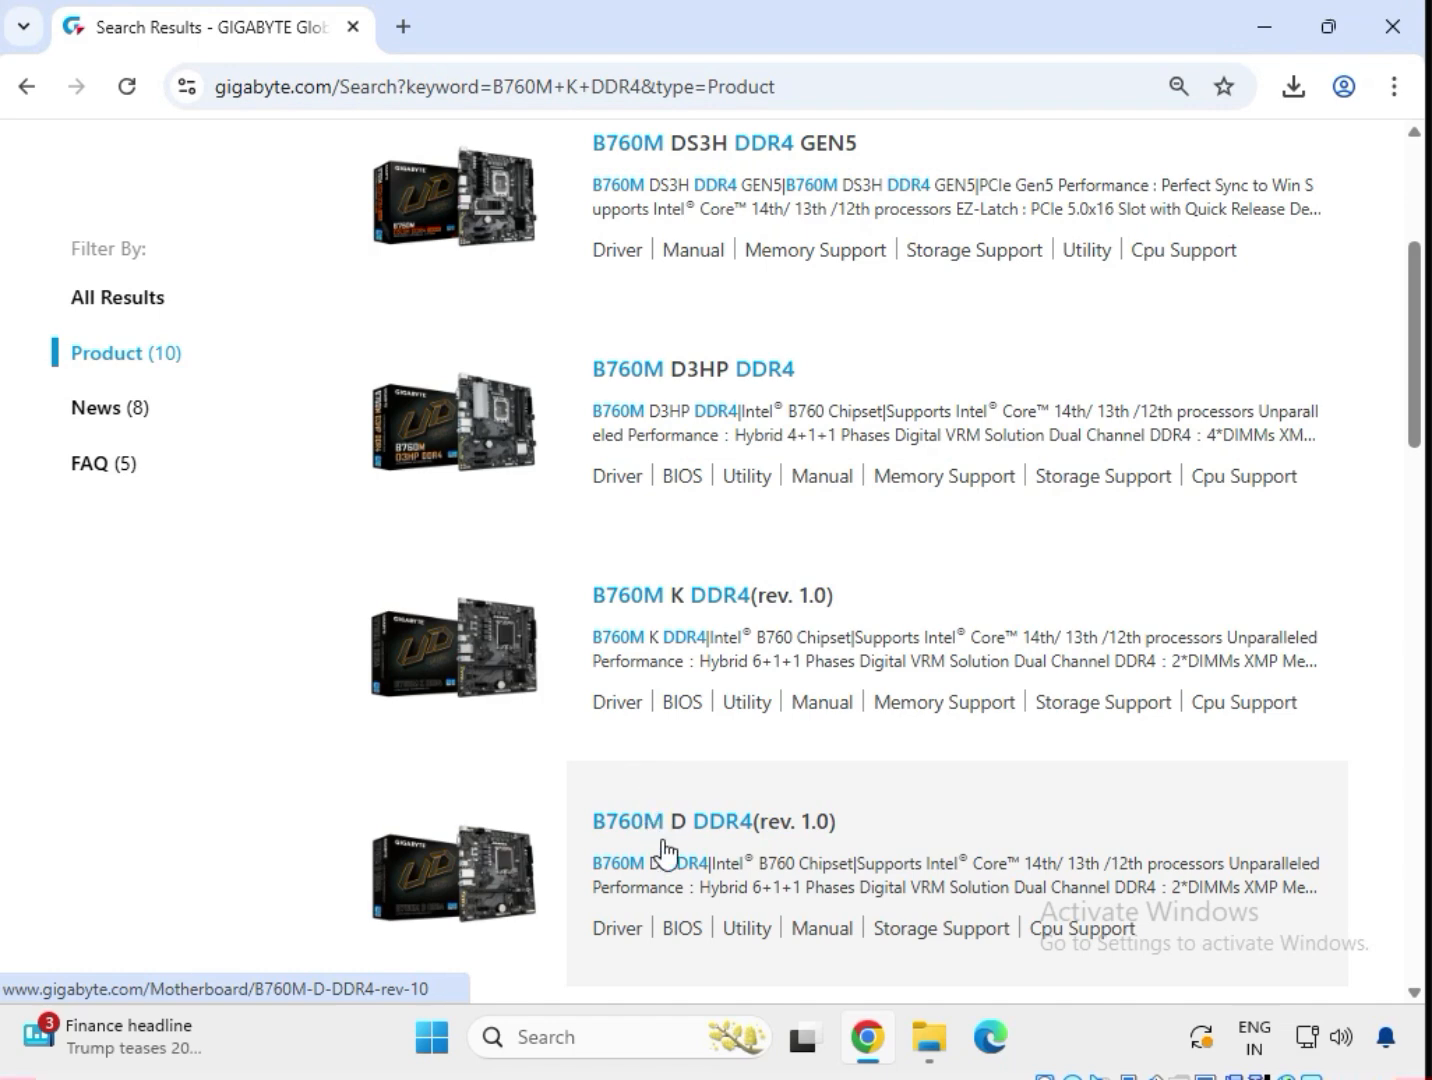
scroll(662, 860, down, 2)
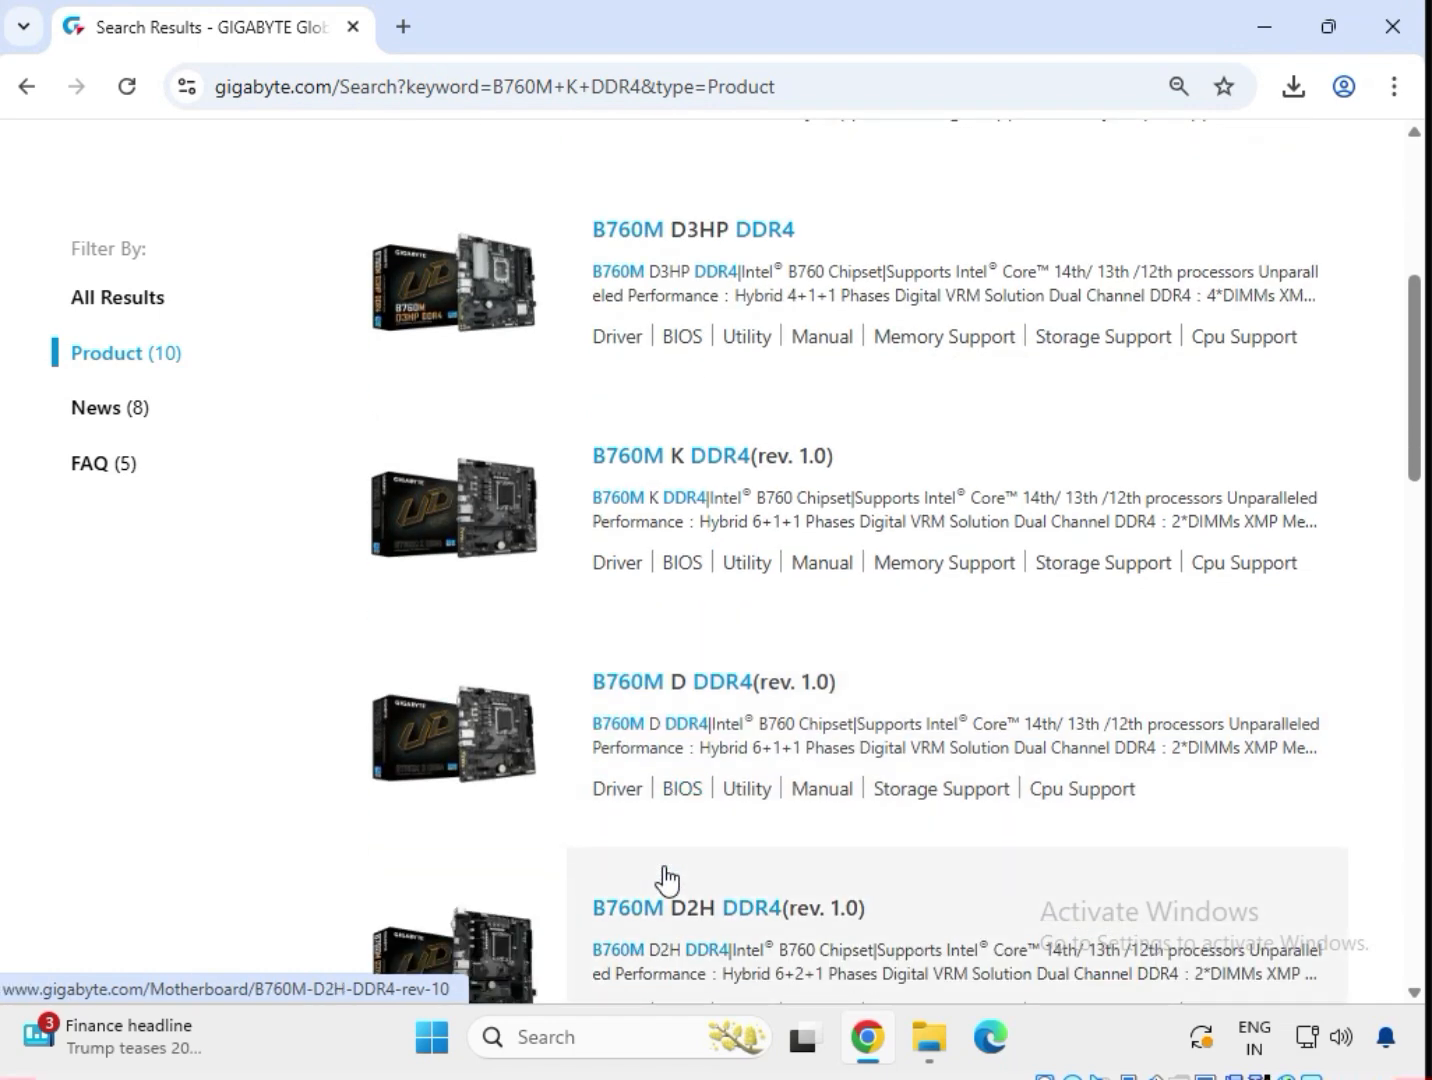
scroll(666, 880, down, 5)
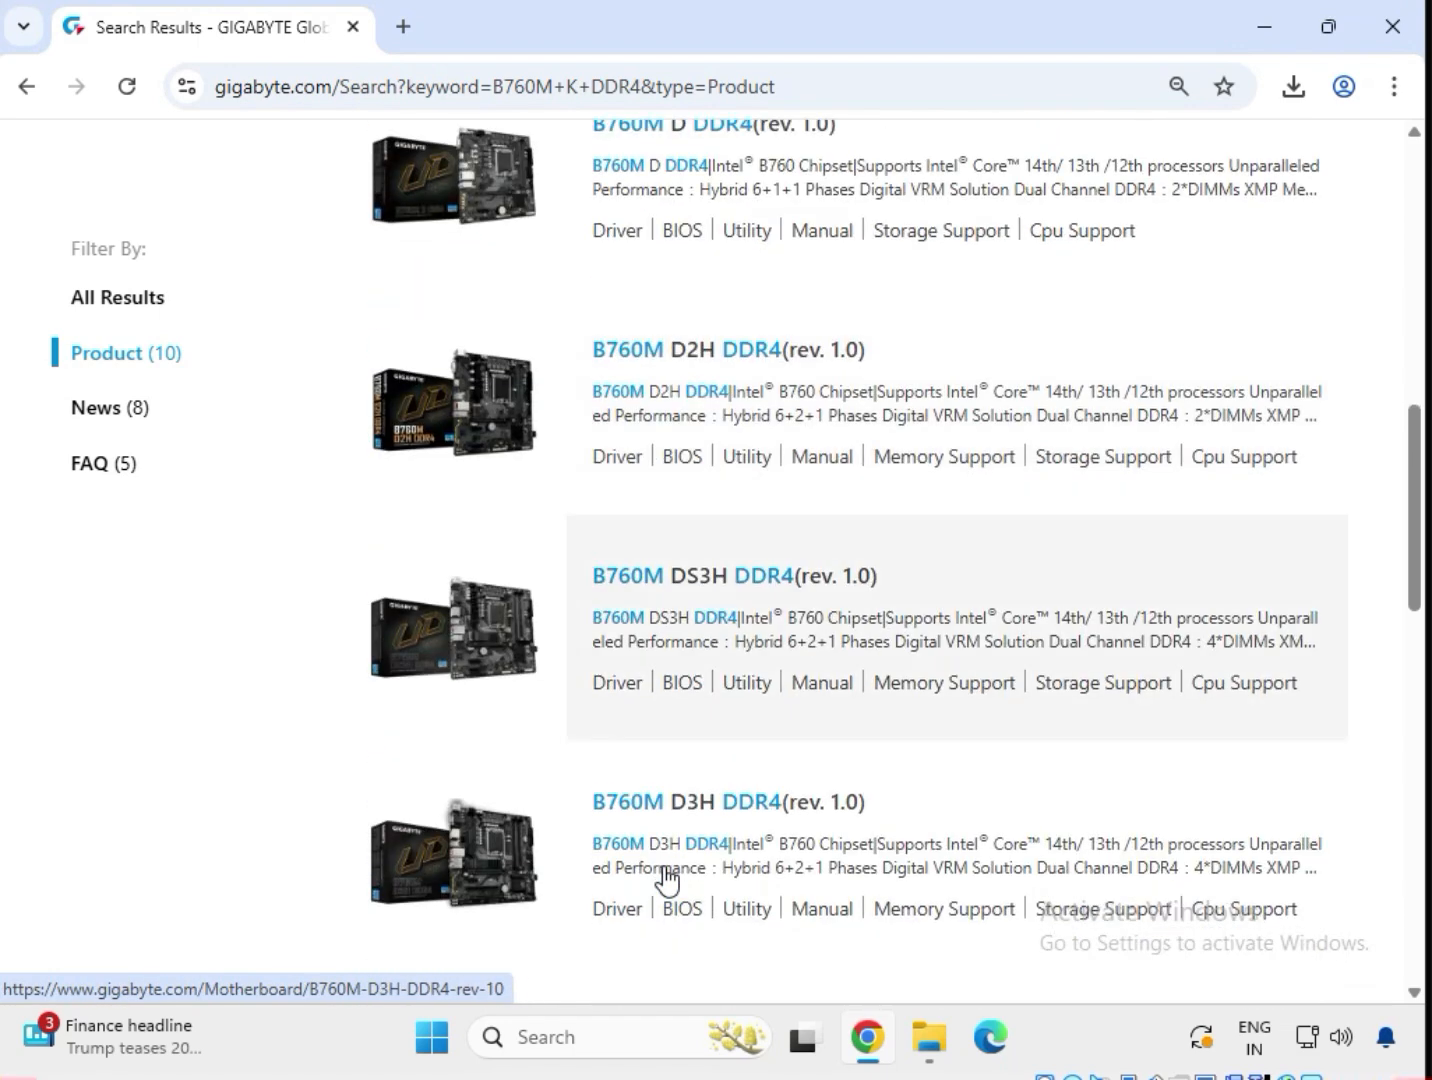
scroll(667, 880, down, 8)
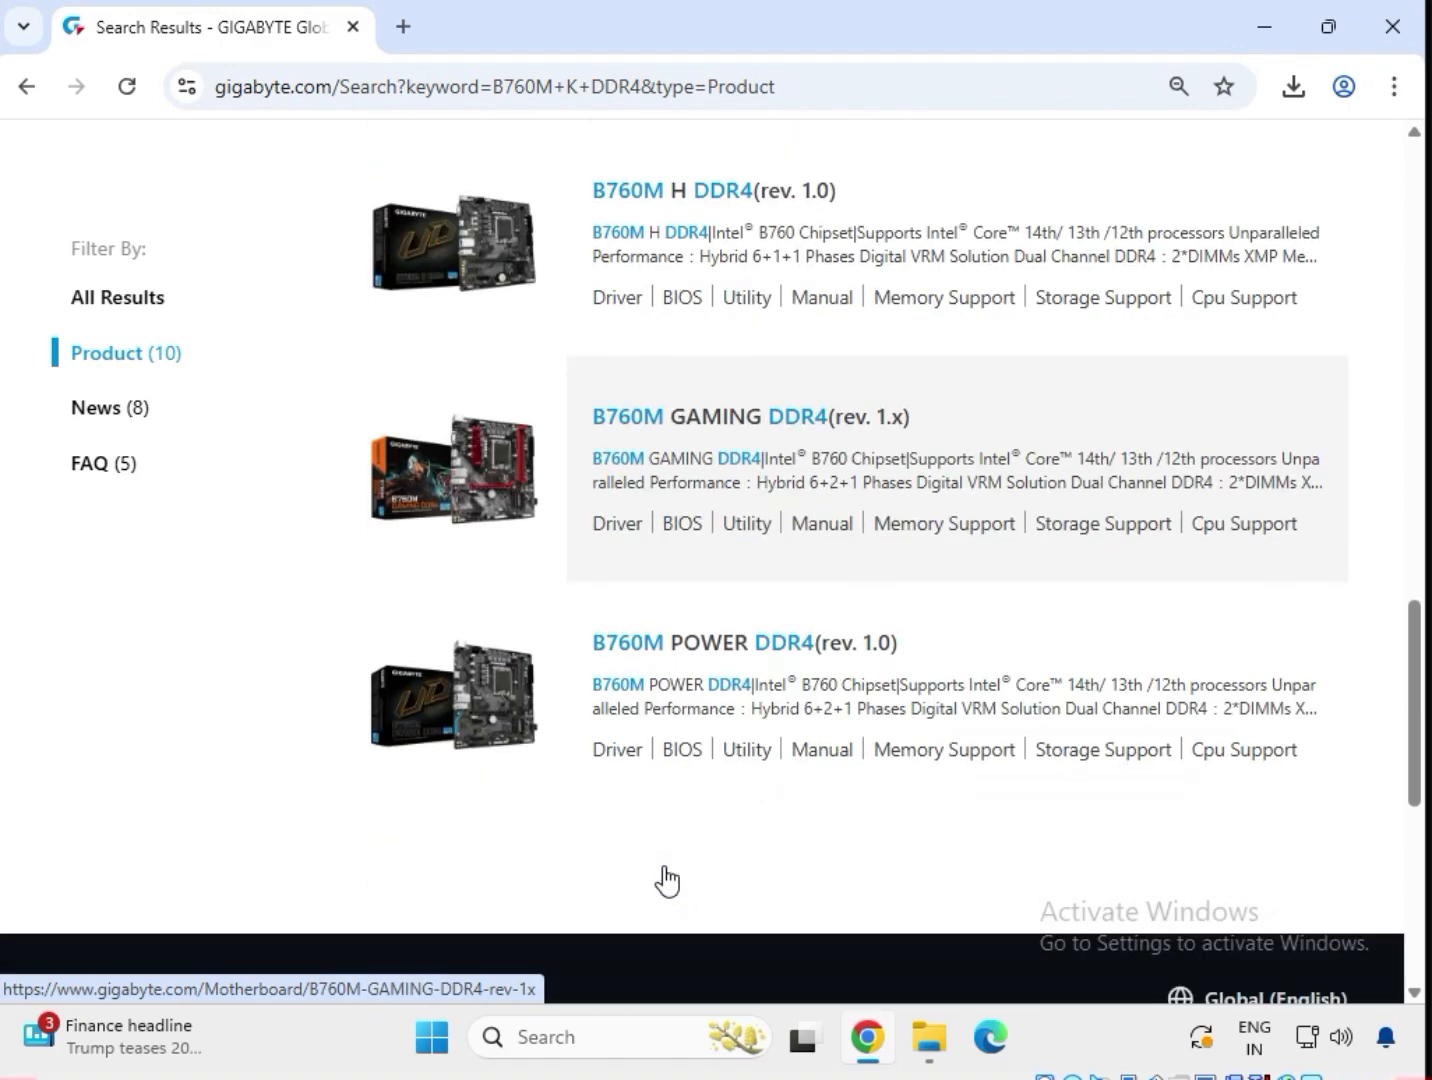
scroll(667, 881, down, 3)
scroll(667, 878, up, 11)
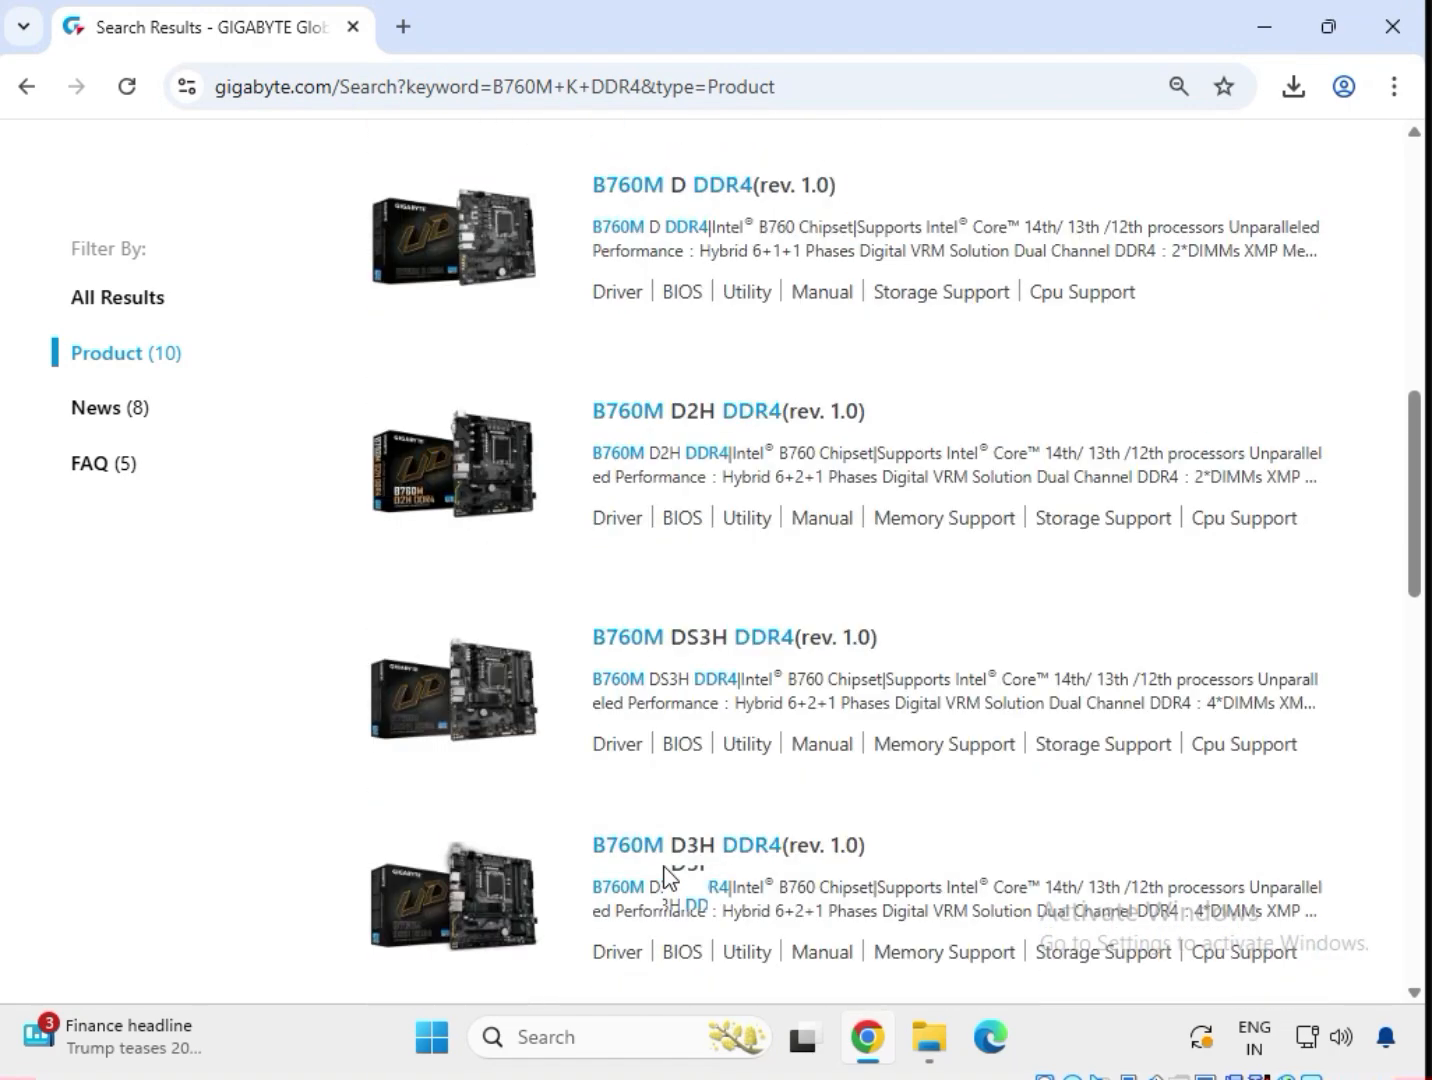
scroll(667, 881, up, 5)
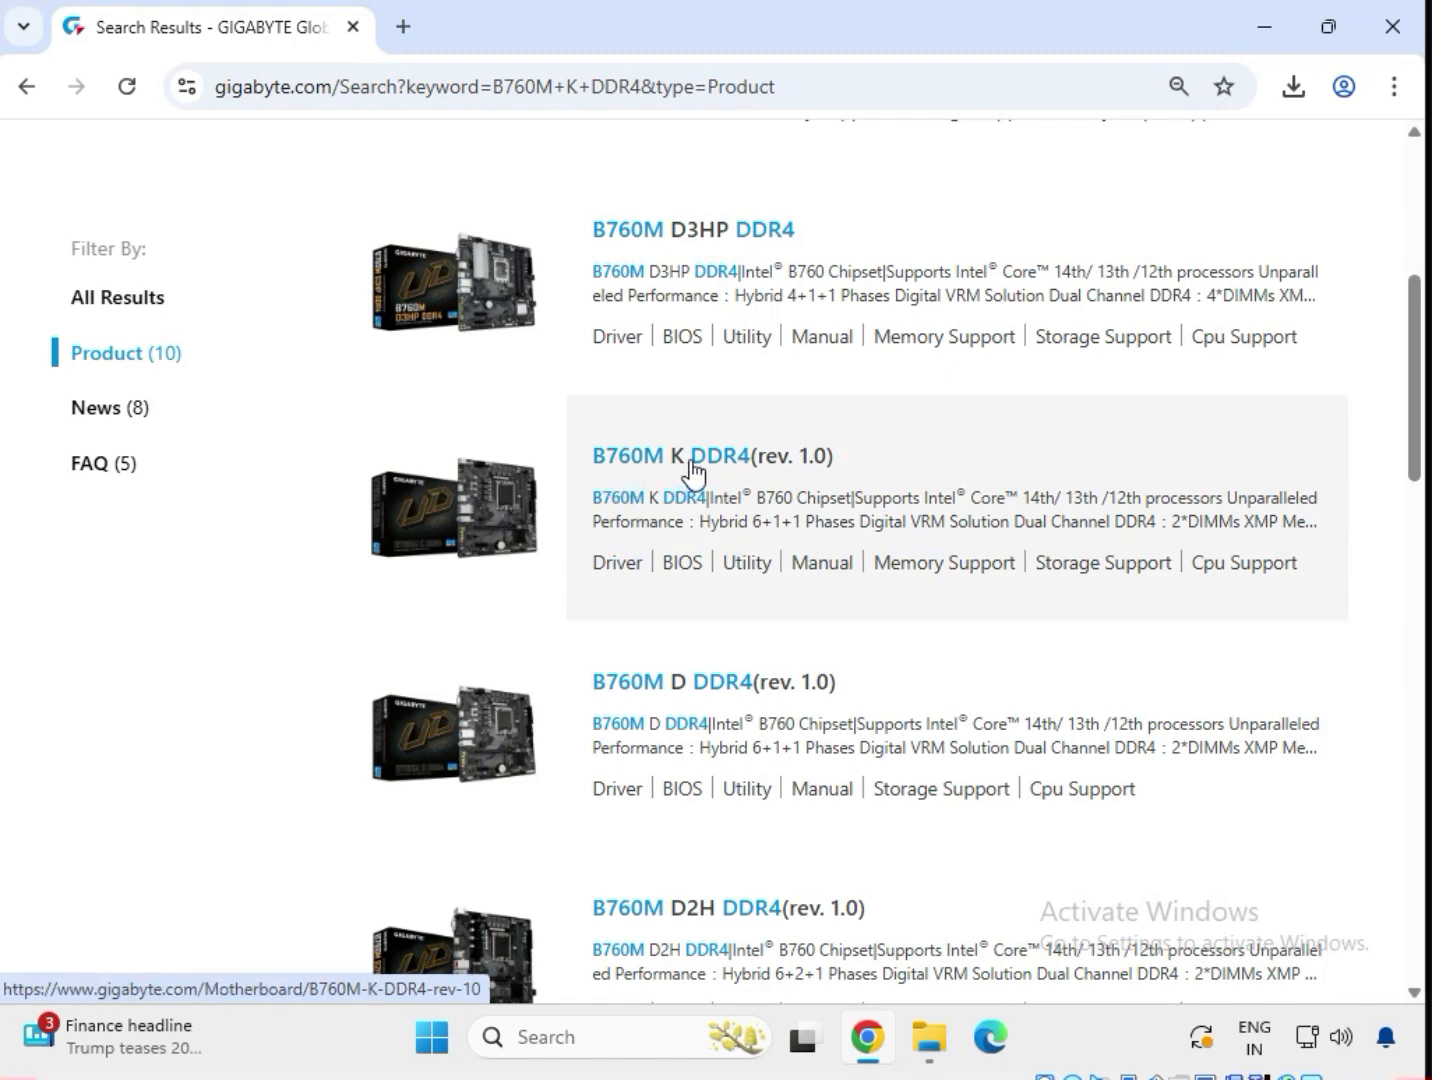
Open the B760M K DDR4 (rev. 1.0) product page and go to its Support driver downloads.
click(695, 465)
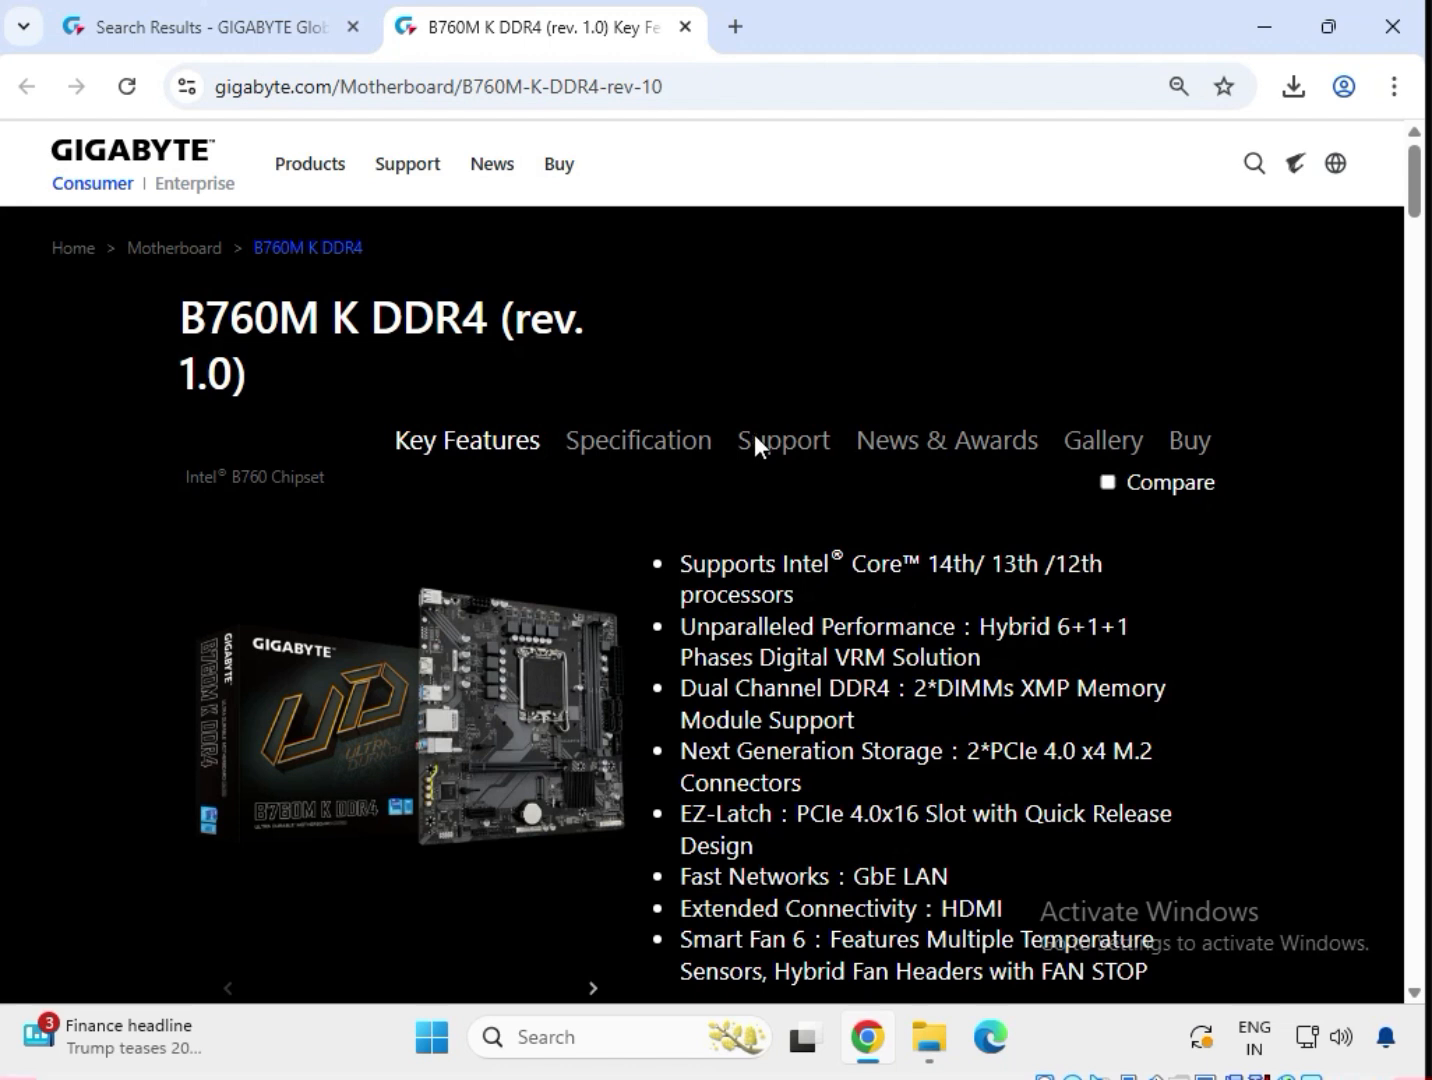
click(758, 439)
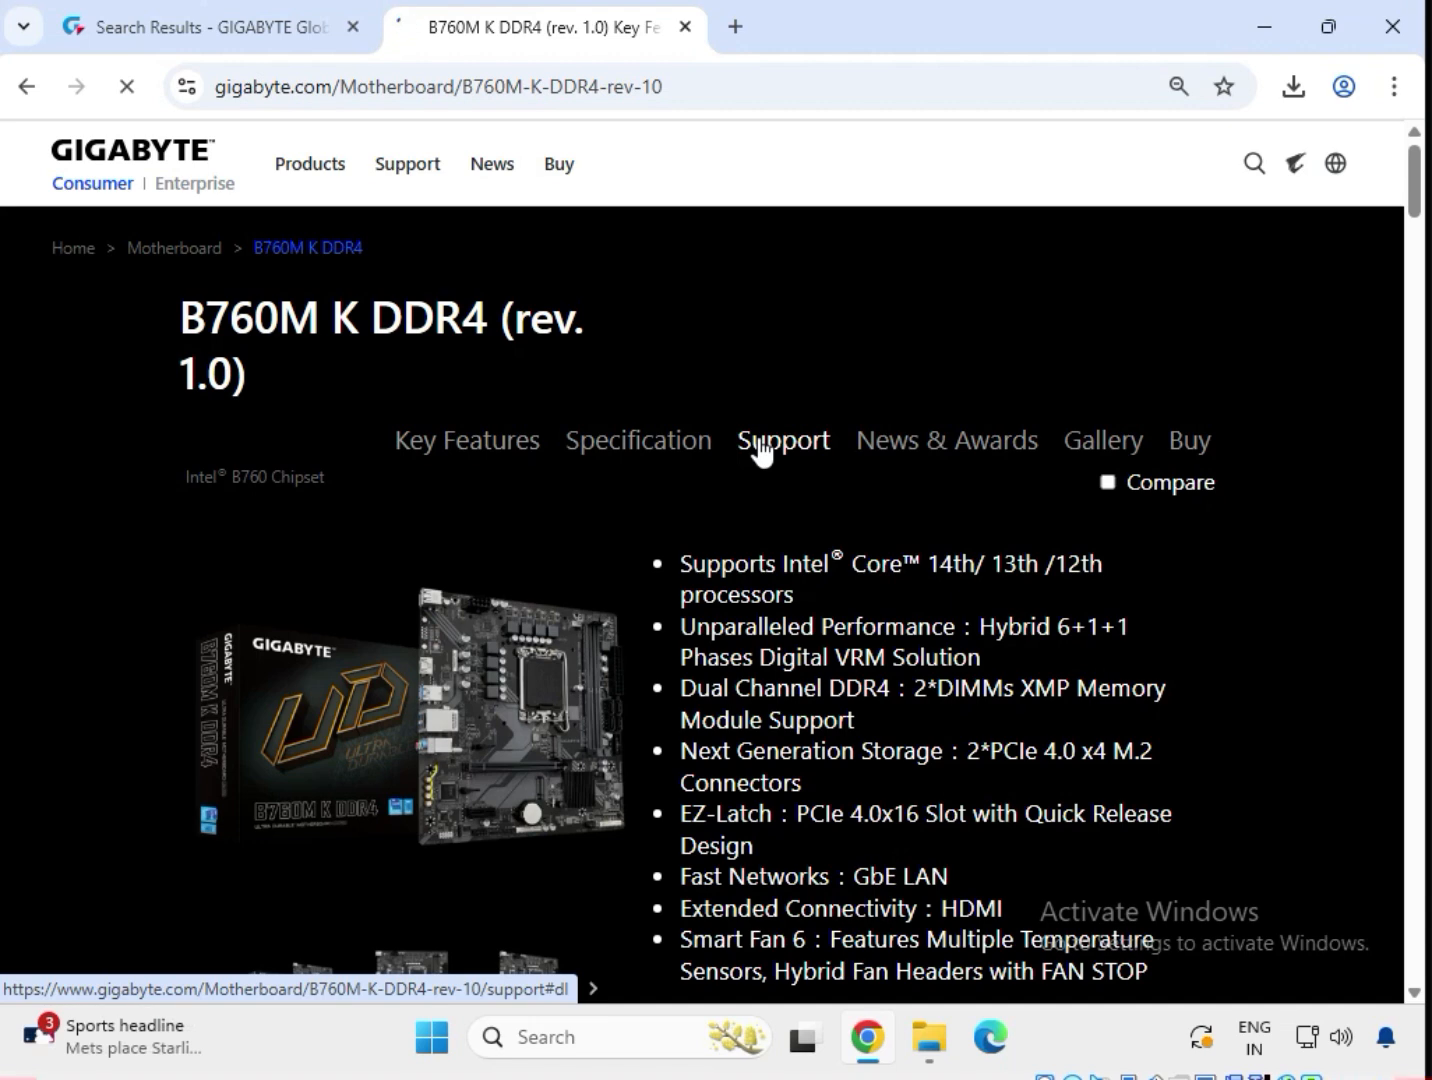
click(762, 446)
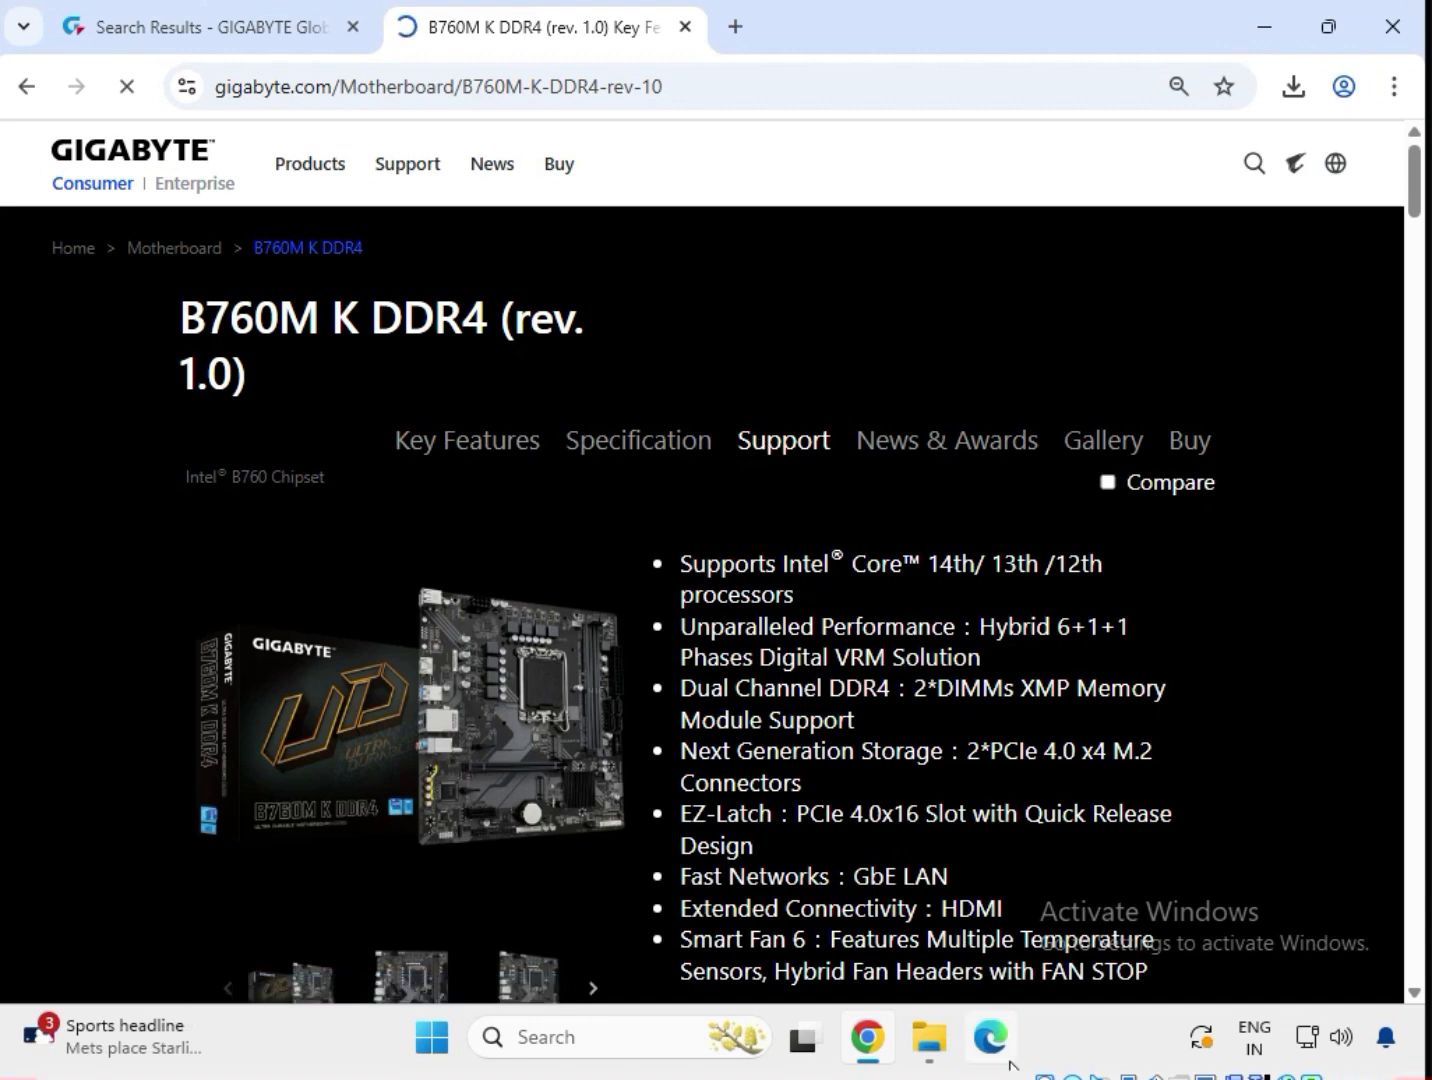
Set the Driver OS filter to Windows 11 64bit.
click(385, 626)
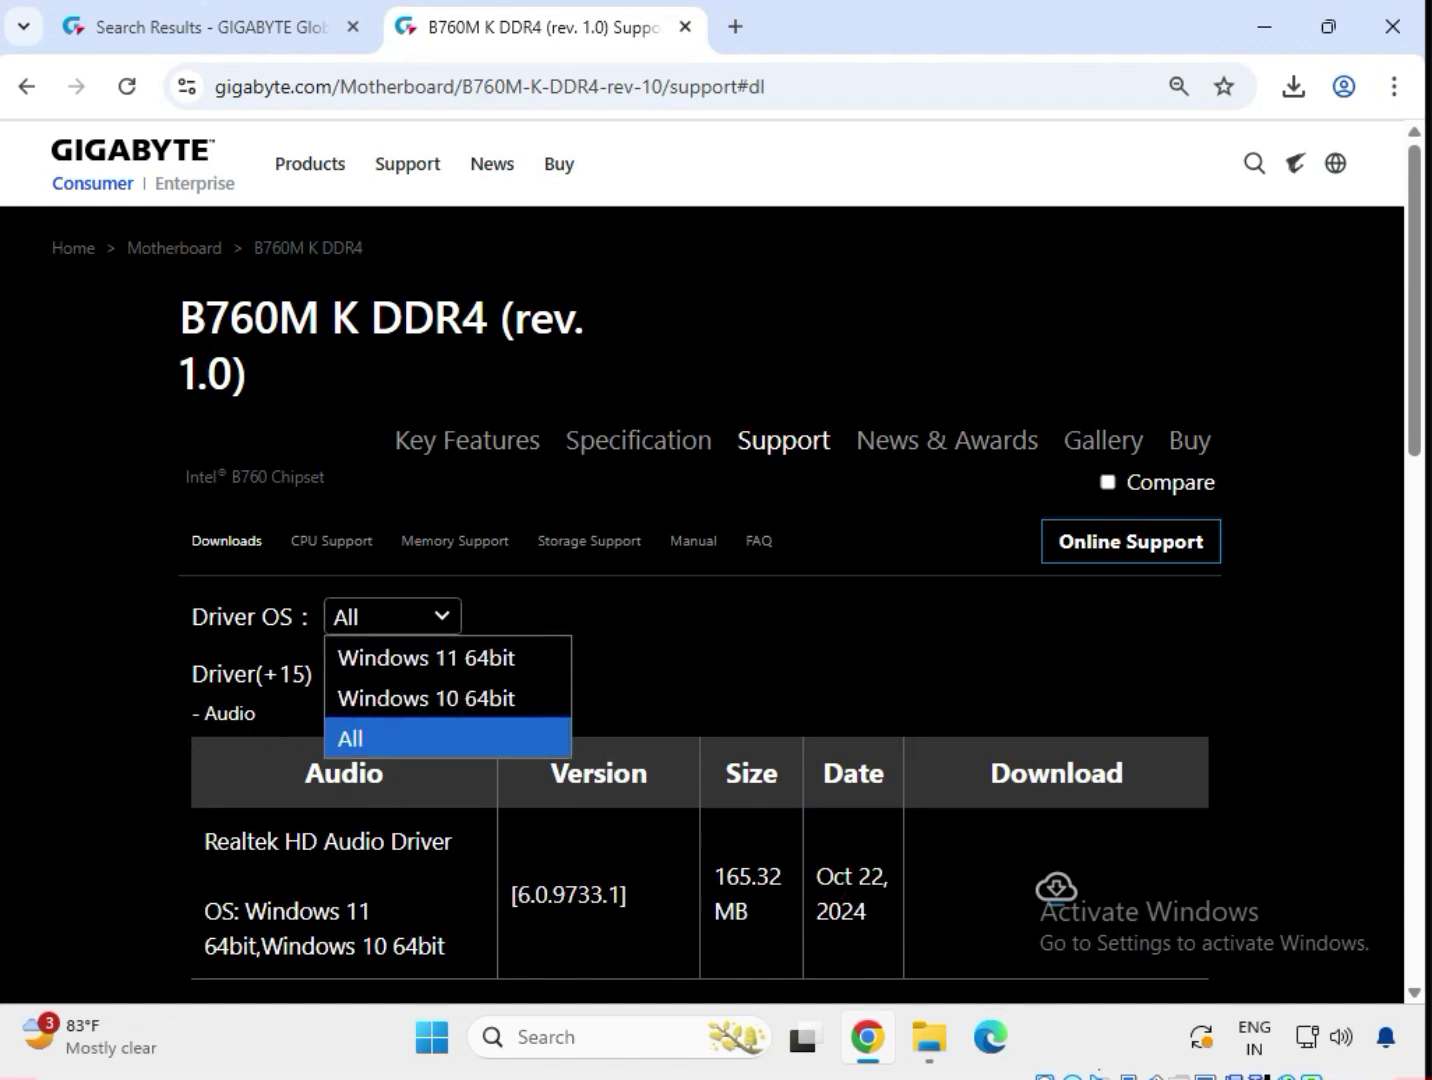
click(399, 668)
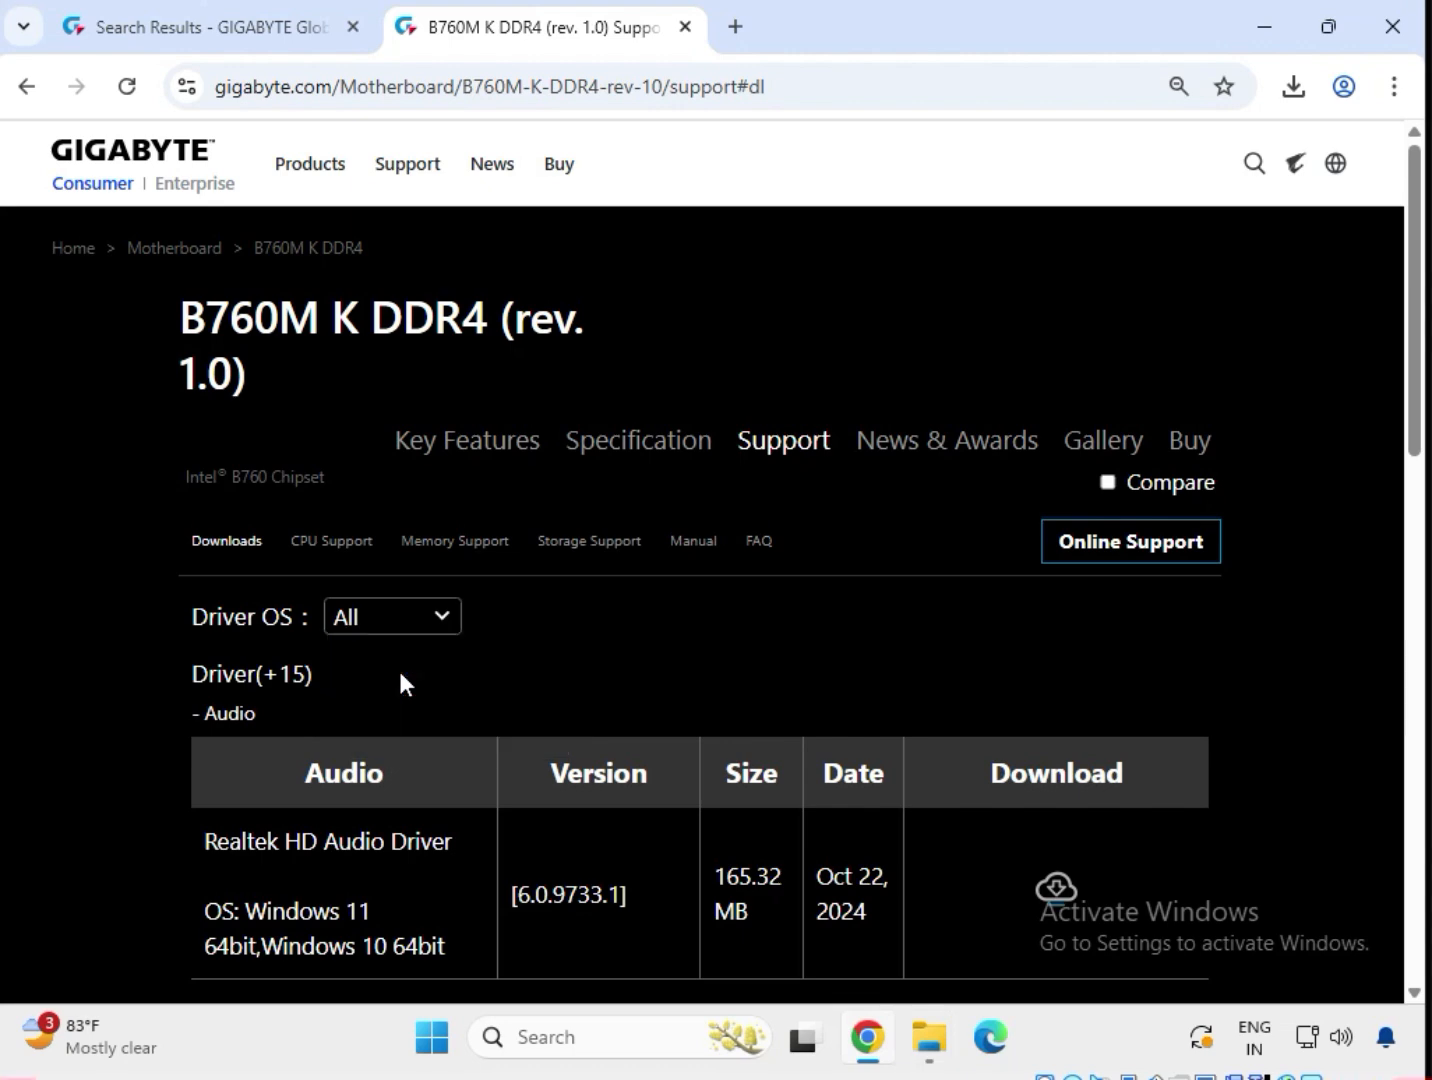
scroll(456, 735, down, 1)
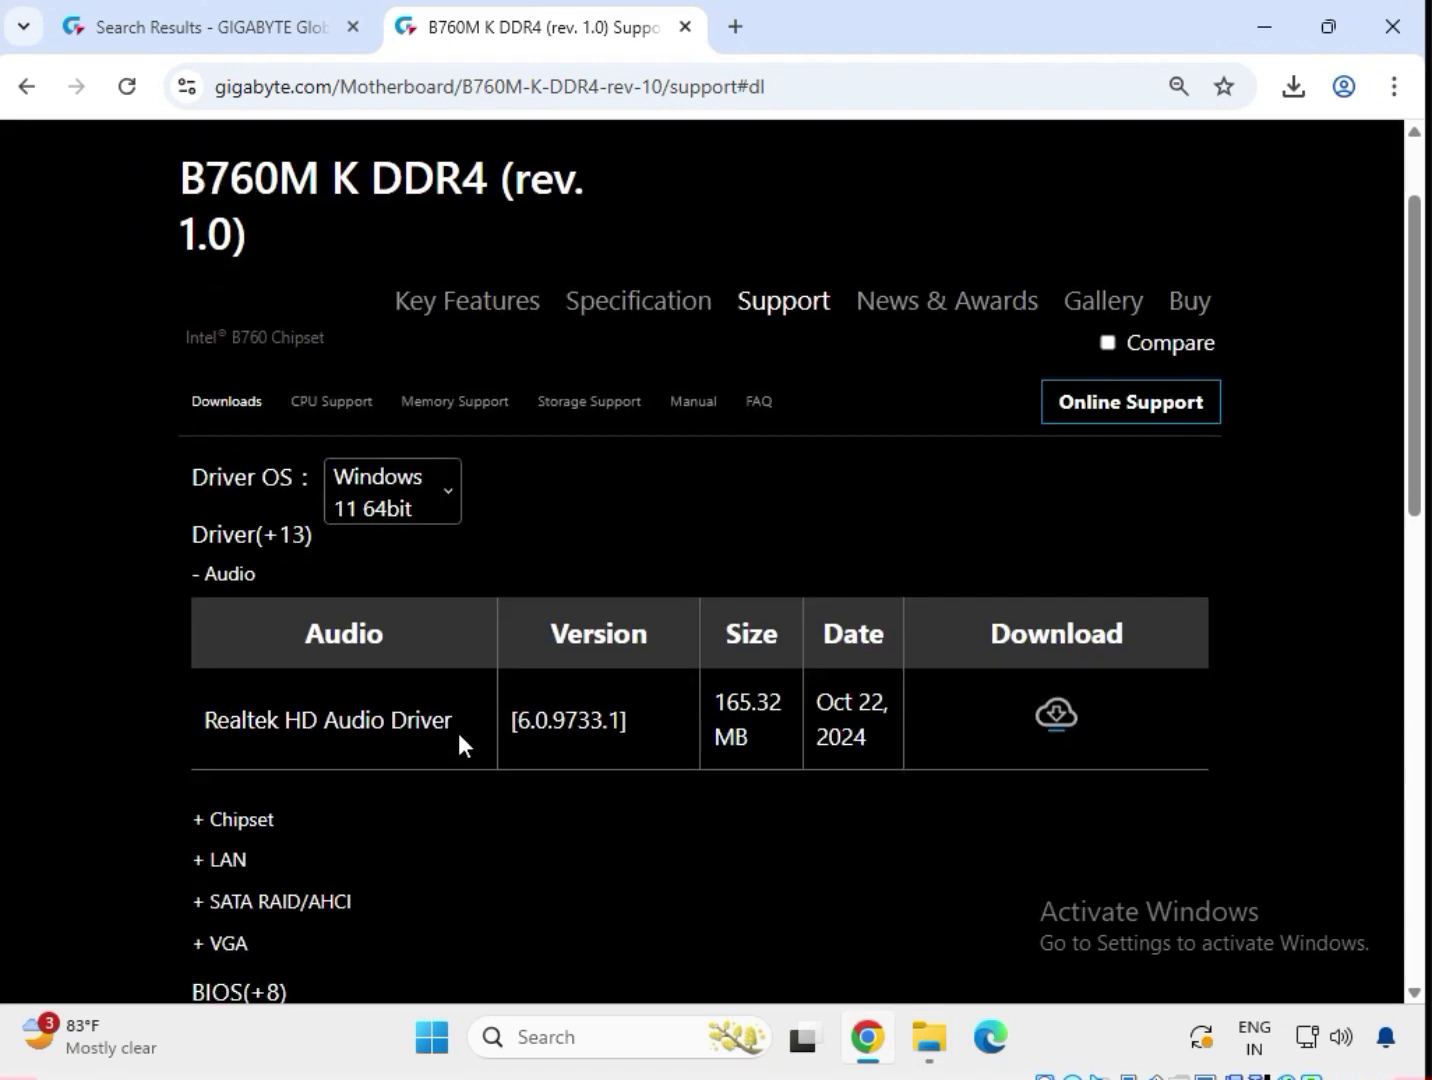
scroll(432, 787, down, 3)
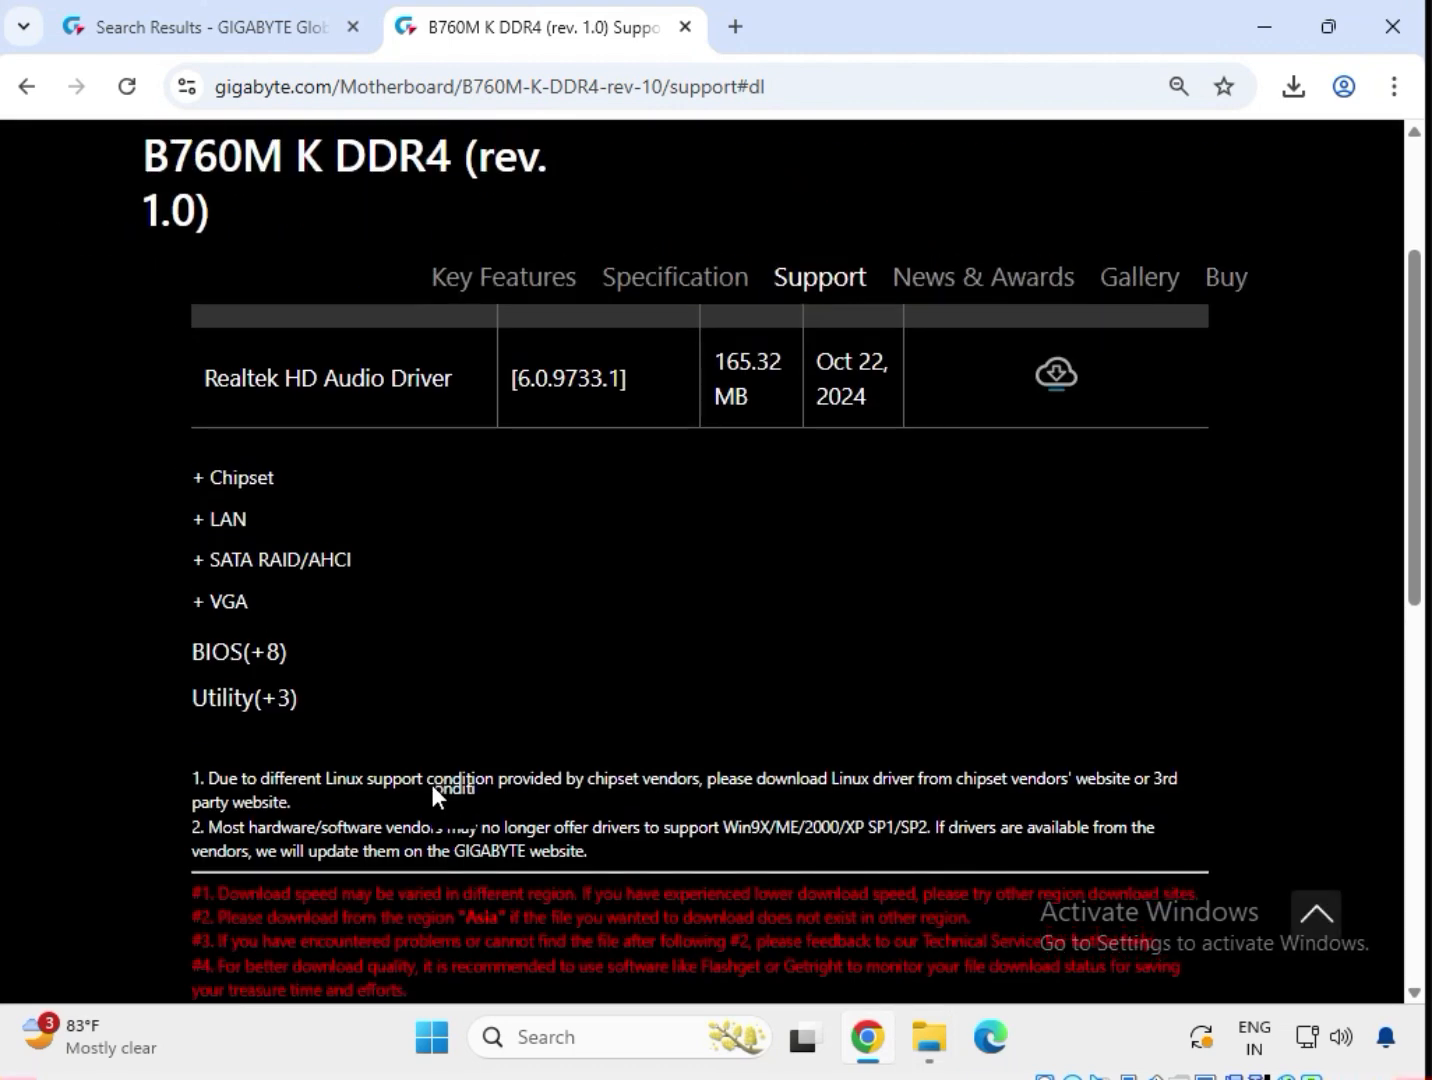
scroll(432, 787, up, 3)
scroll(430, 780, up, 2)
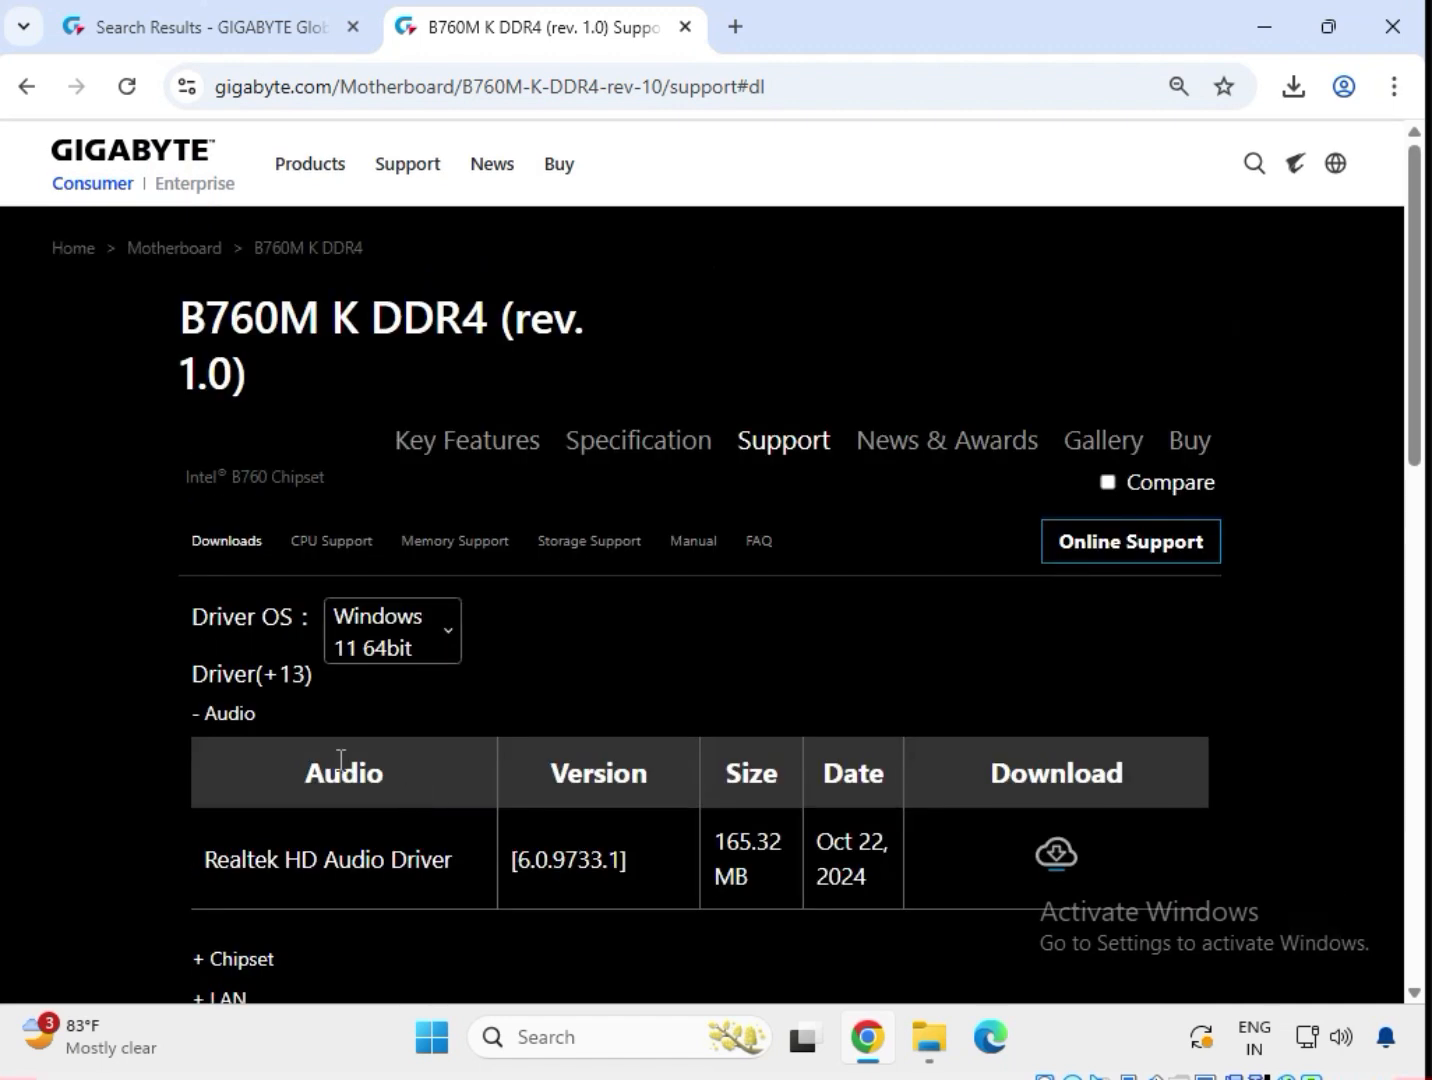
Download the 165.32 MB Realtek HD Audio Driver 6.0.9733.1 from the Audio section.
double_click(209, 715)
drag(325, 861, 733, 876)
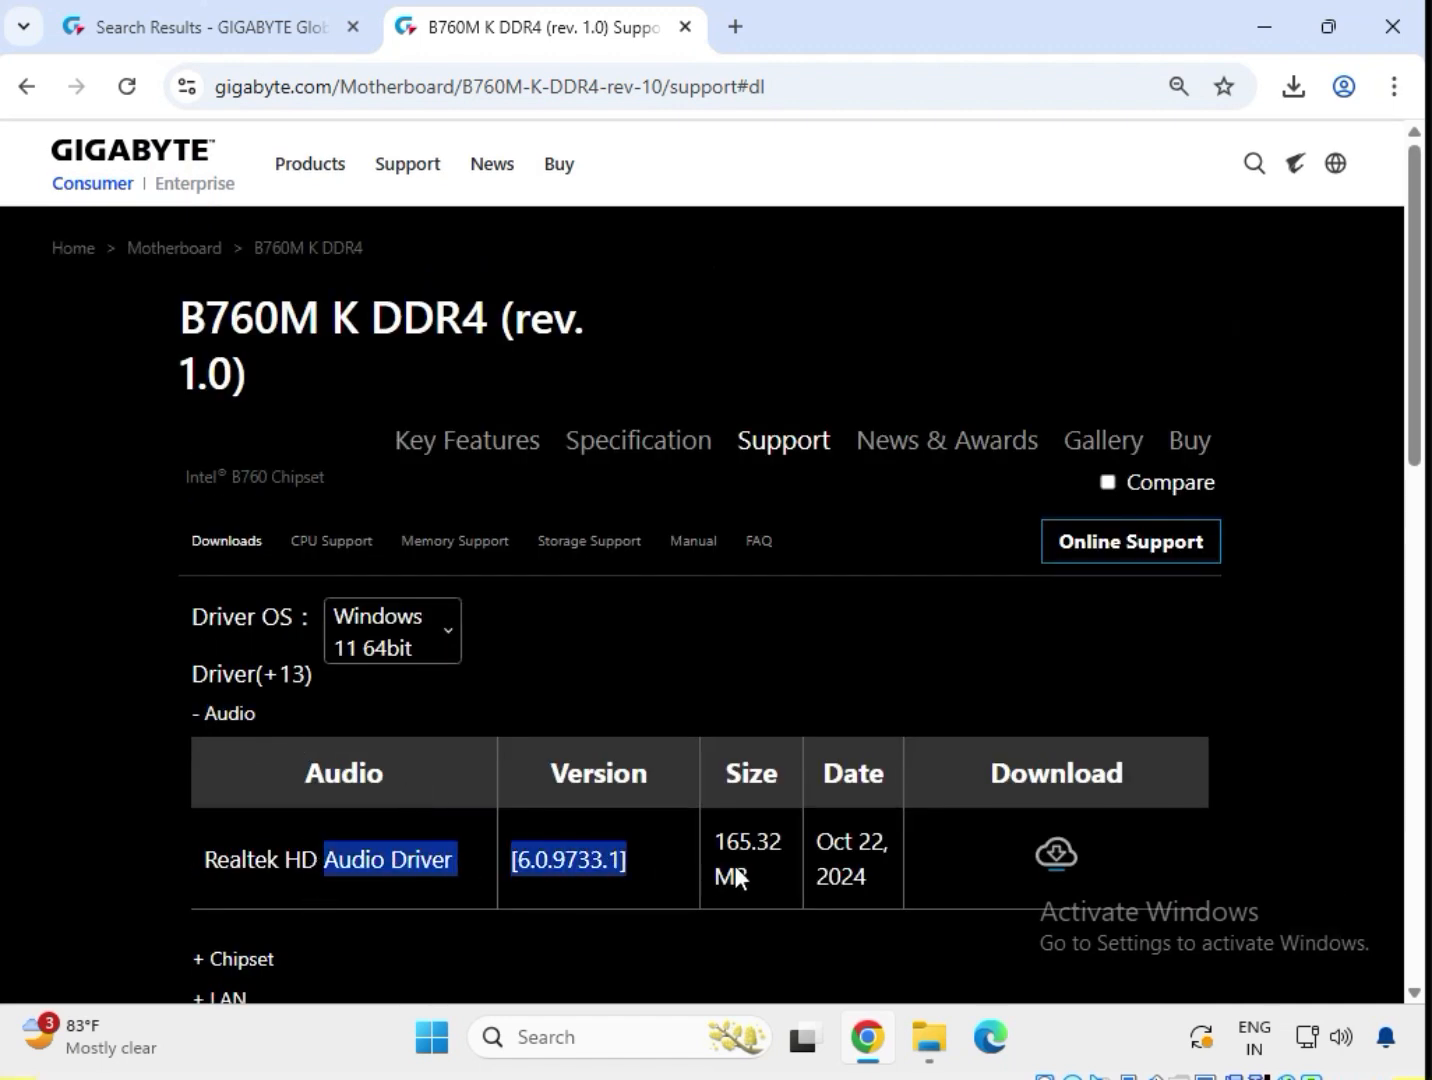
click(1056, 857)
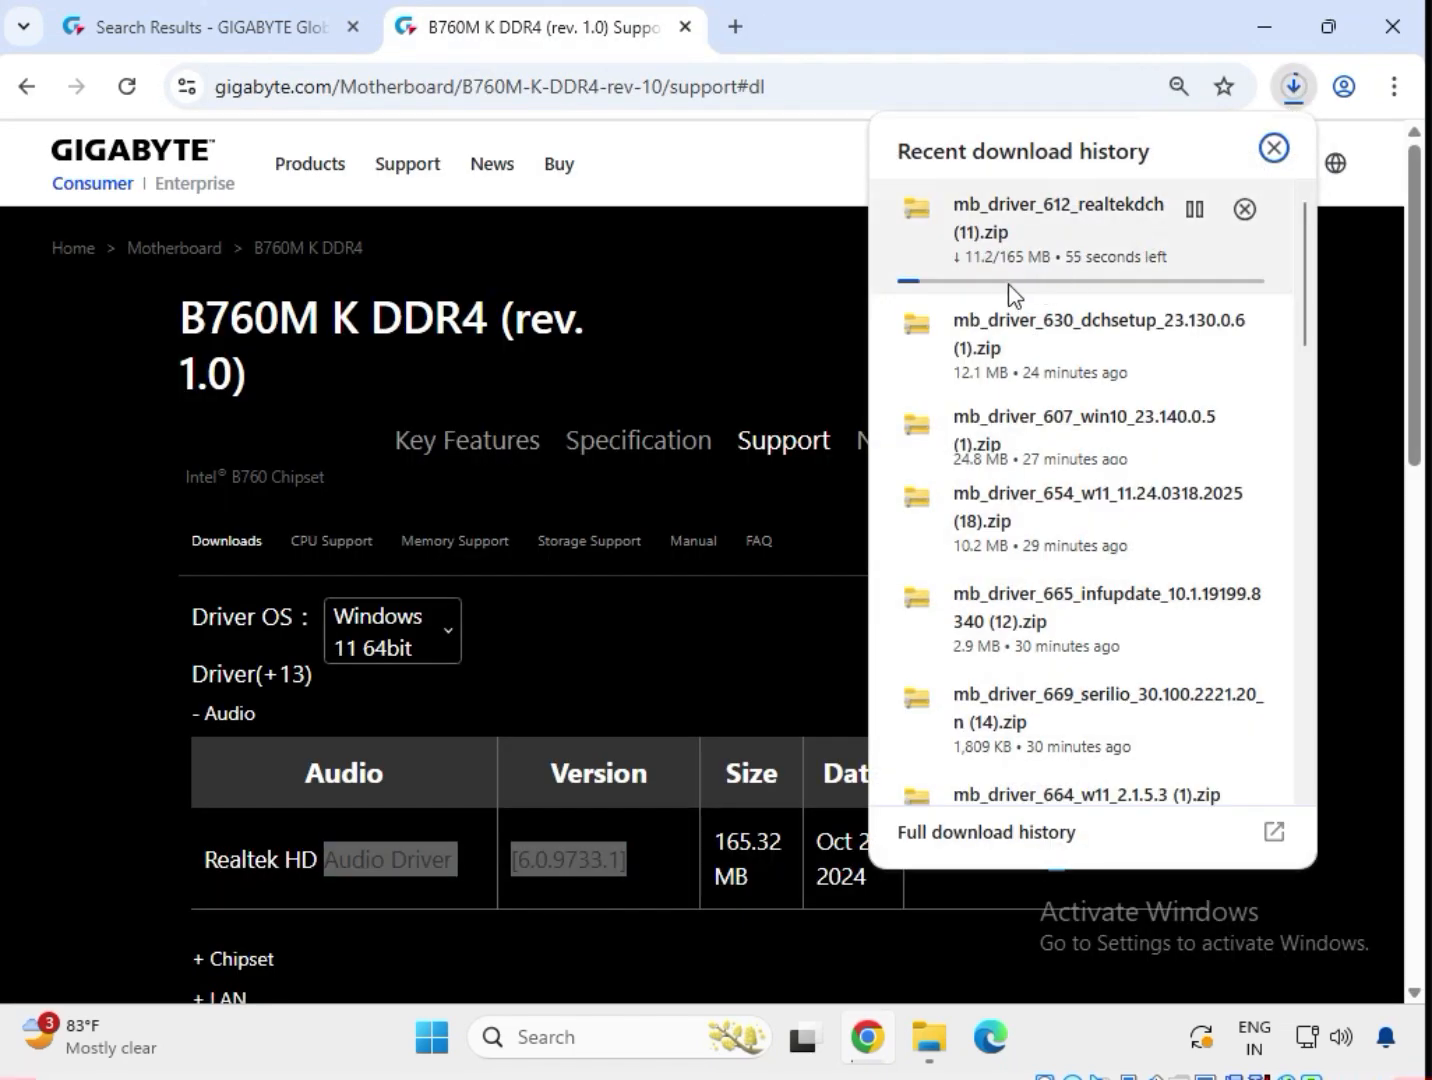
scroll(1067, 579, down, 15)
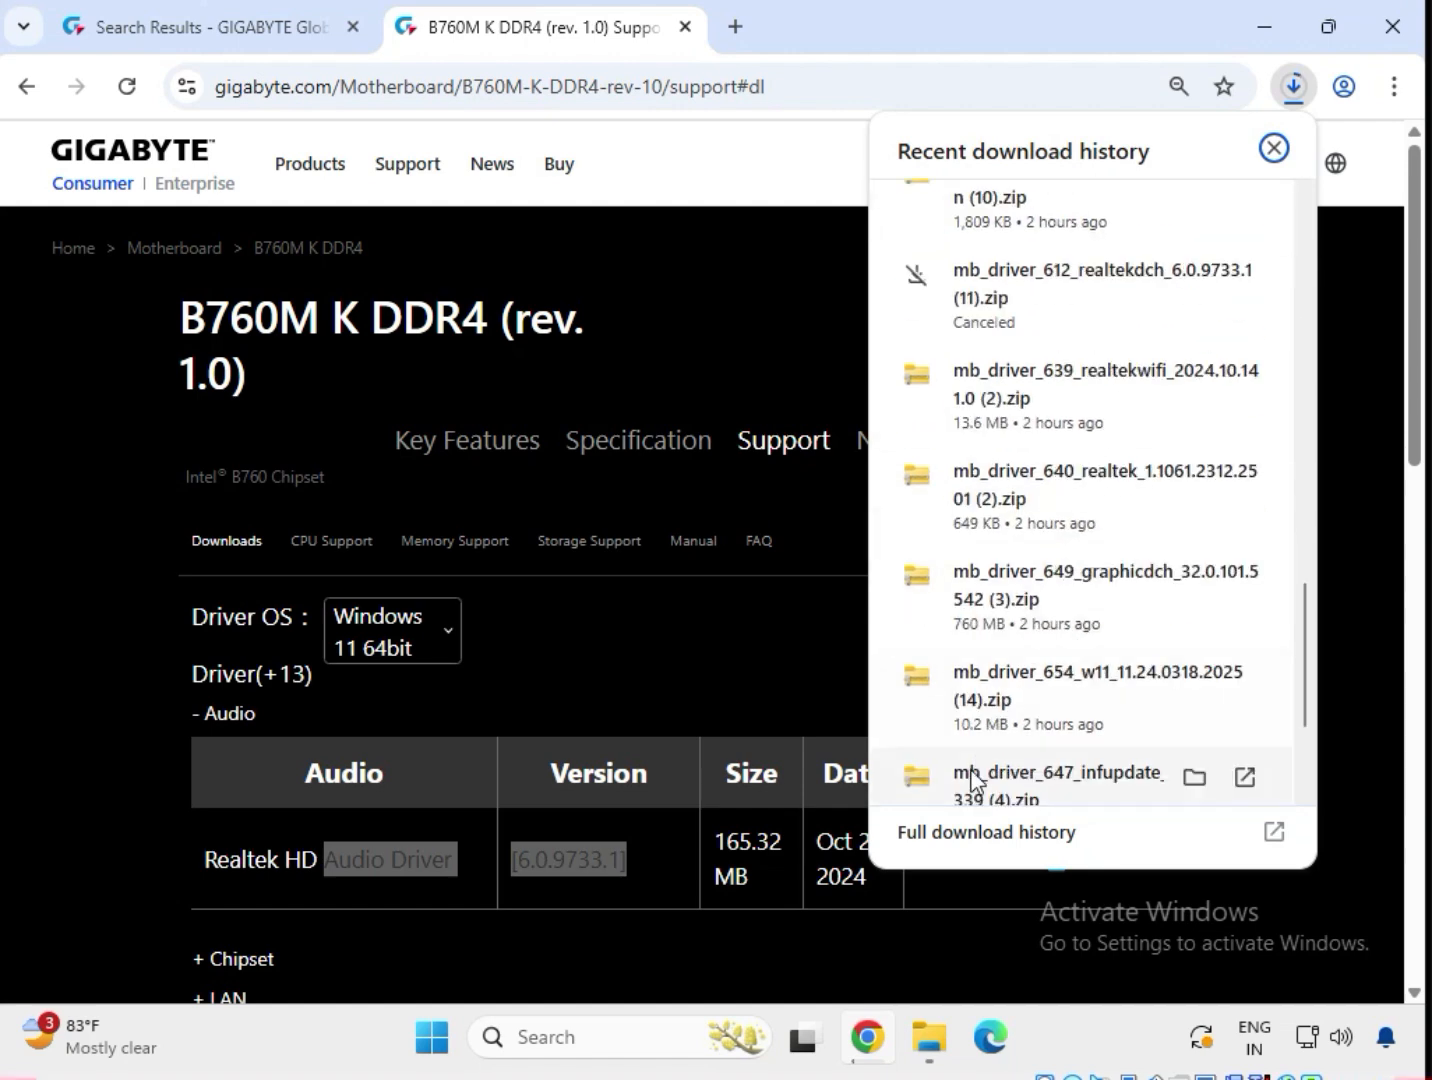
scroll(971, 780, down, 3)
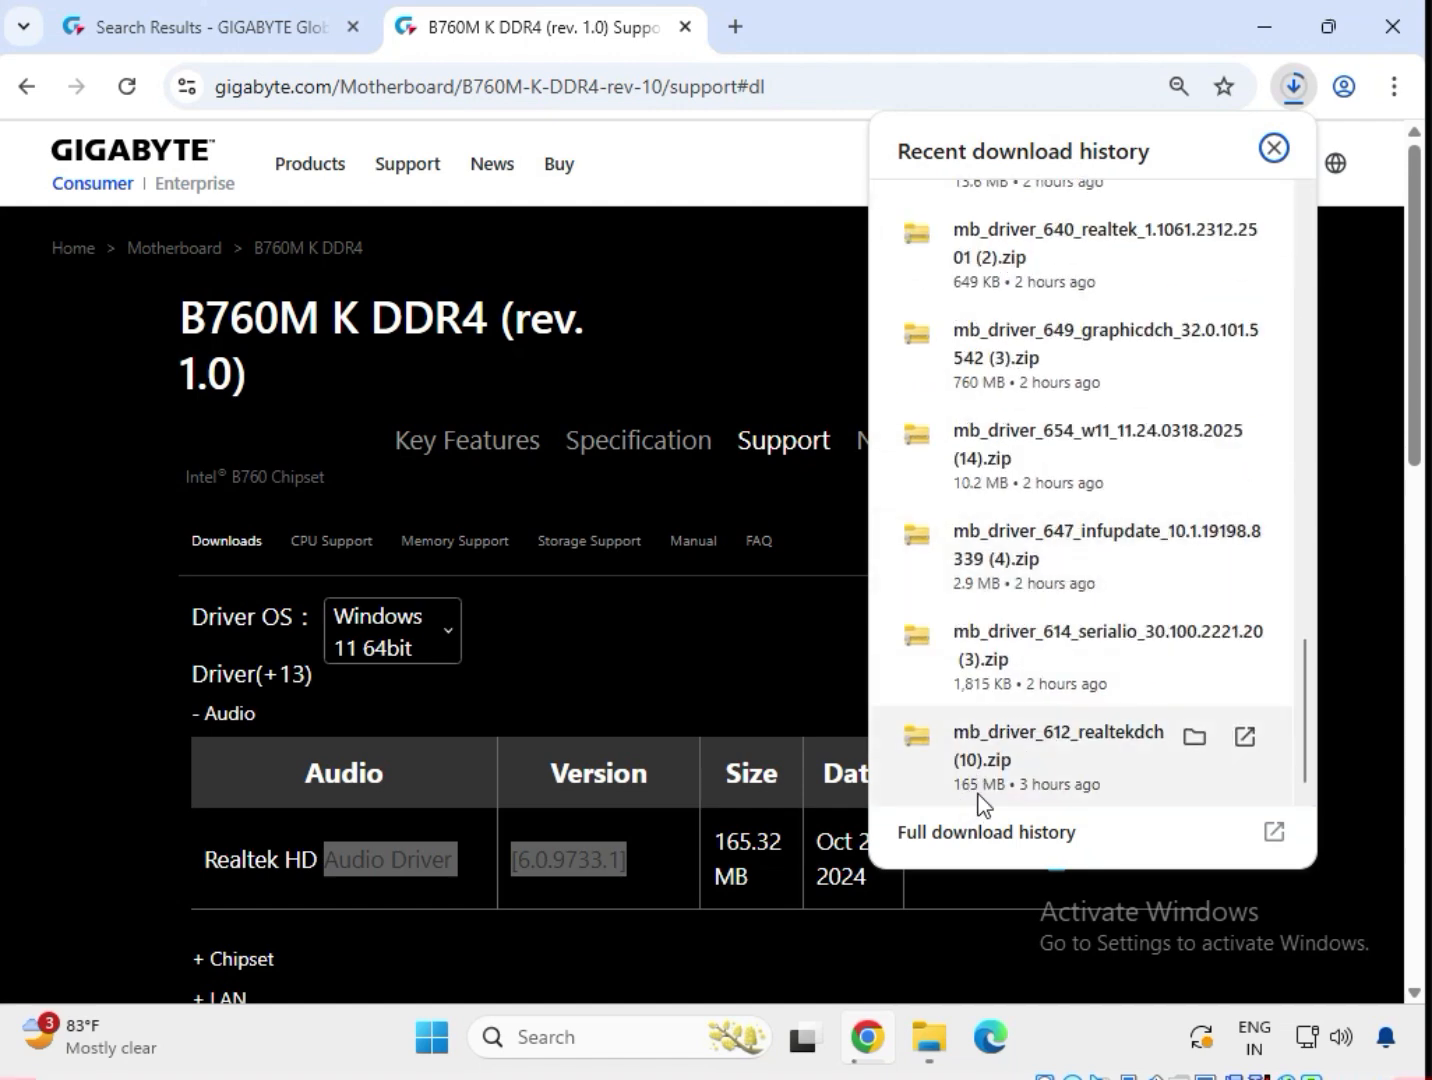
Open realtekdch (10).zip and select the mb_driver_612_realtekdch_6.0.9733.1 application inside.
click(1012, 774)
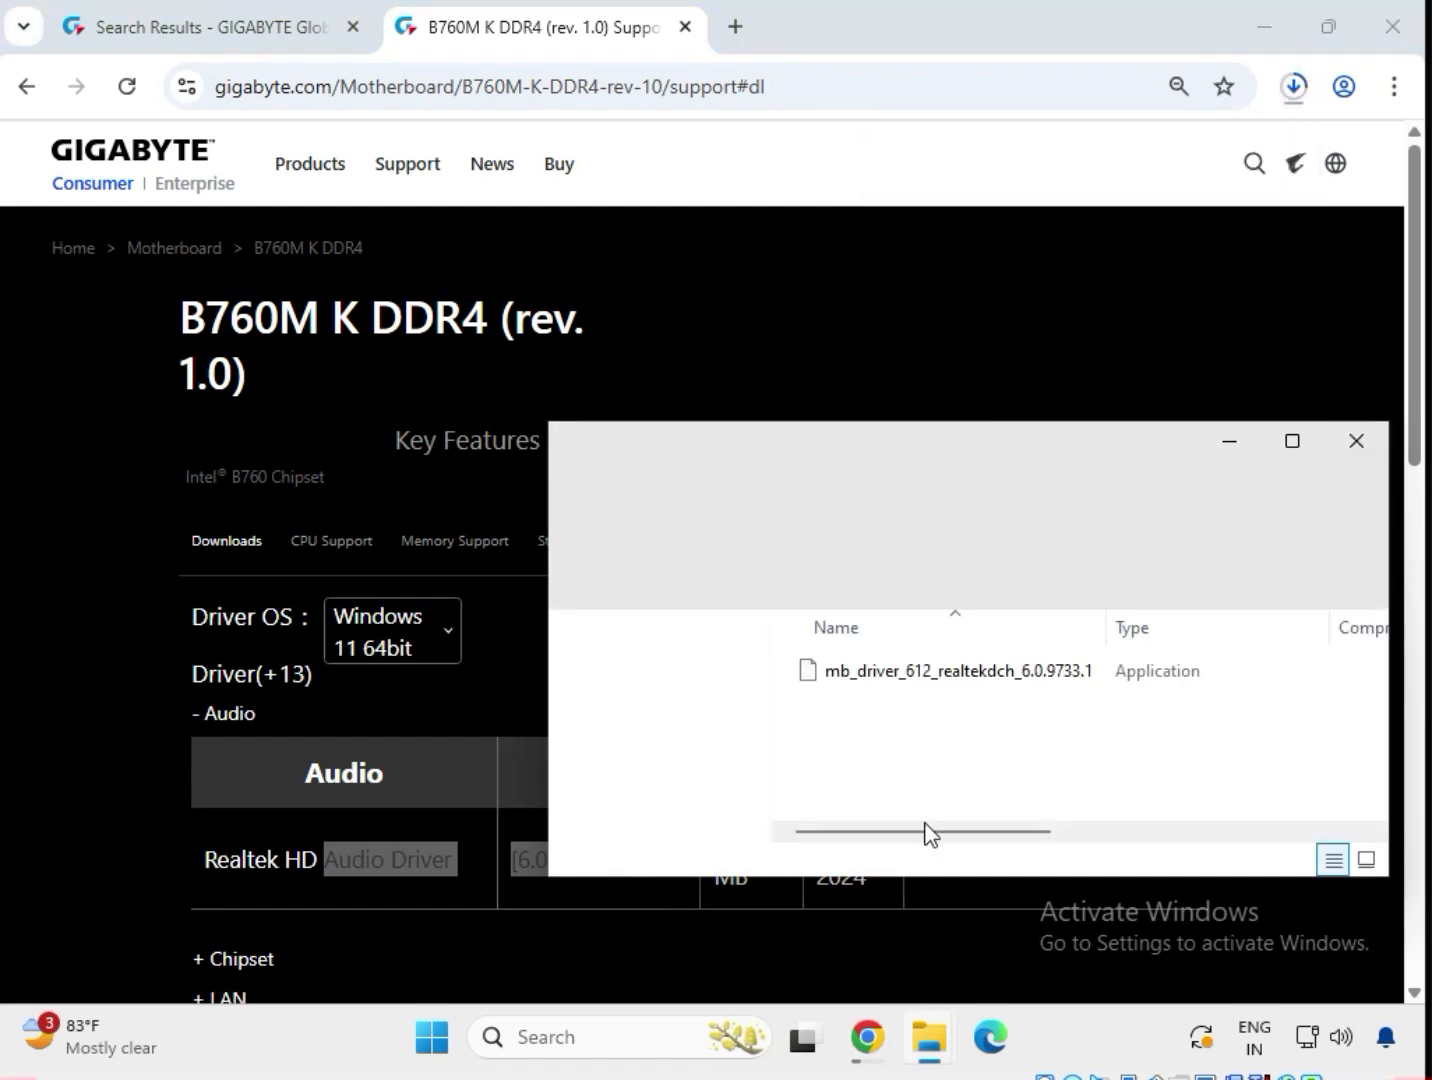
click(966, 678)
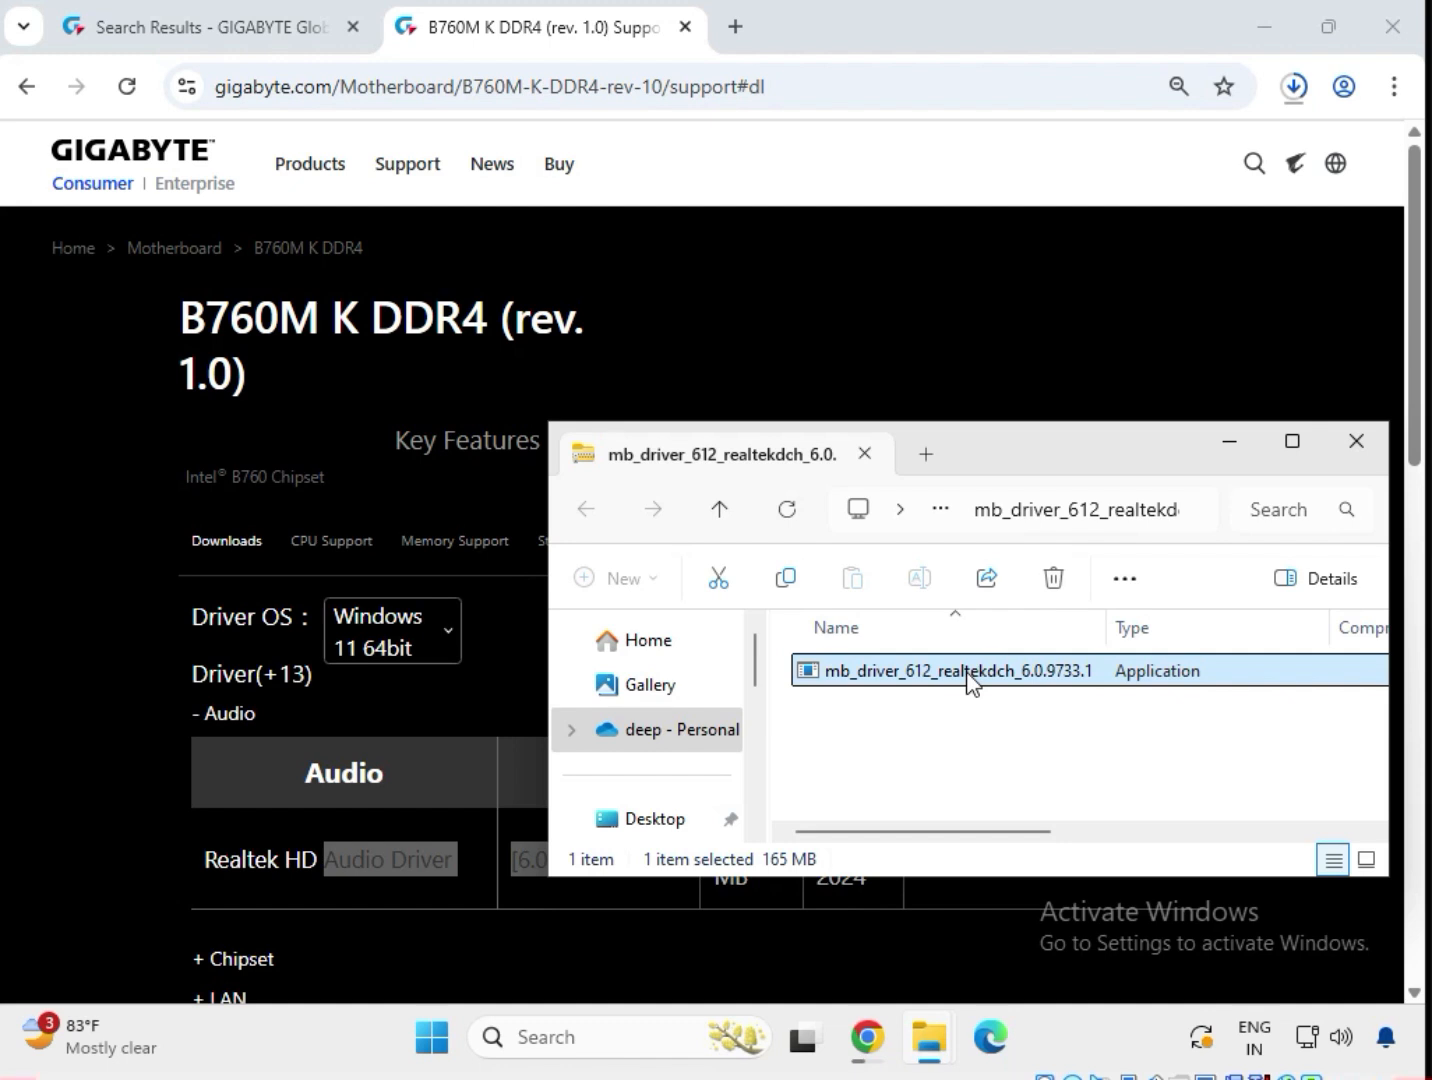
scroll(970, 678, right, 1)
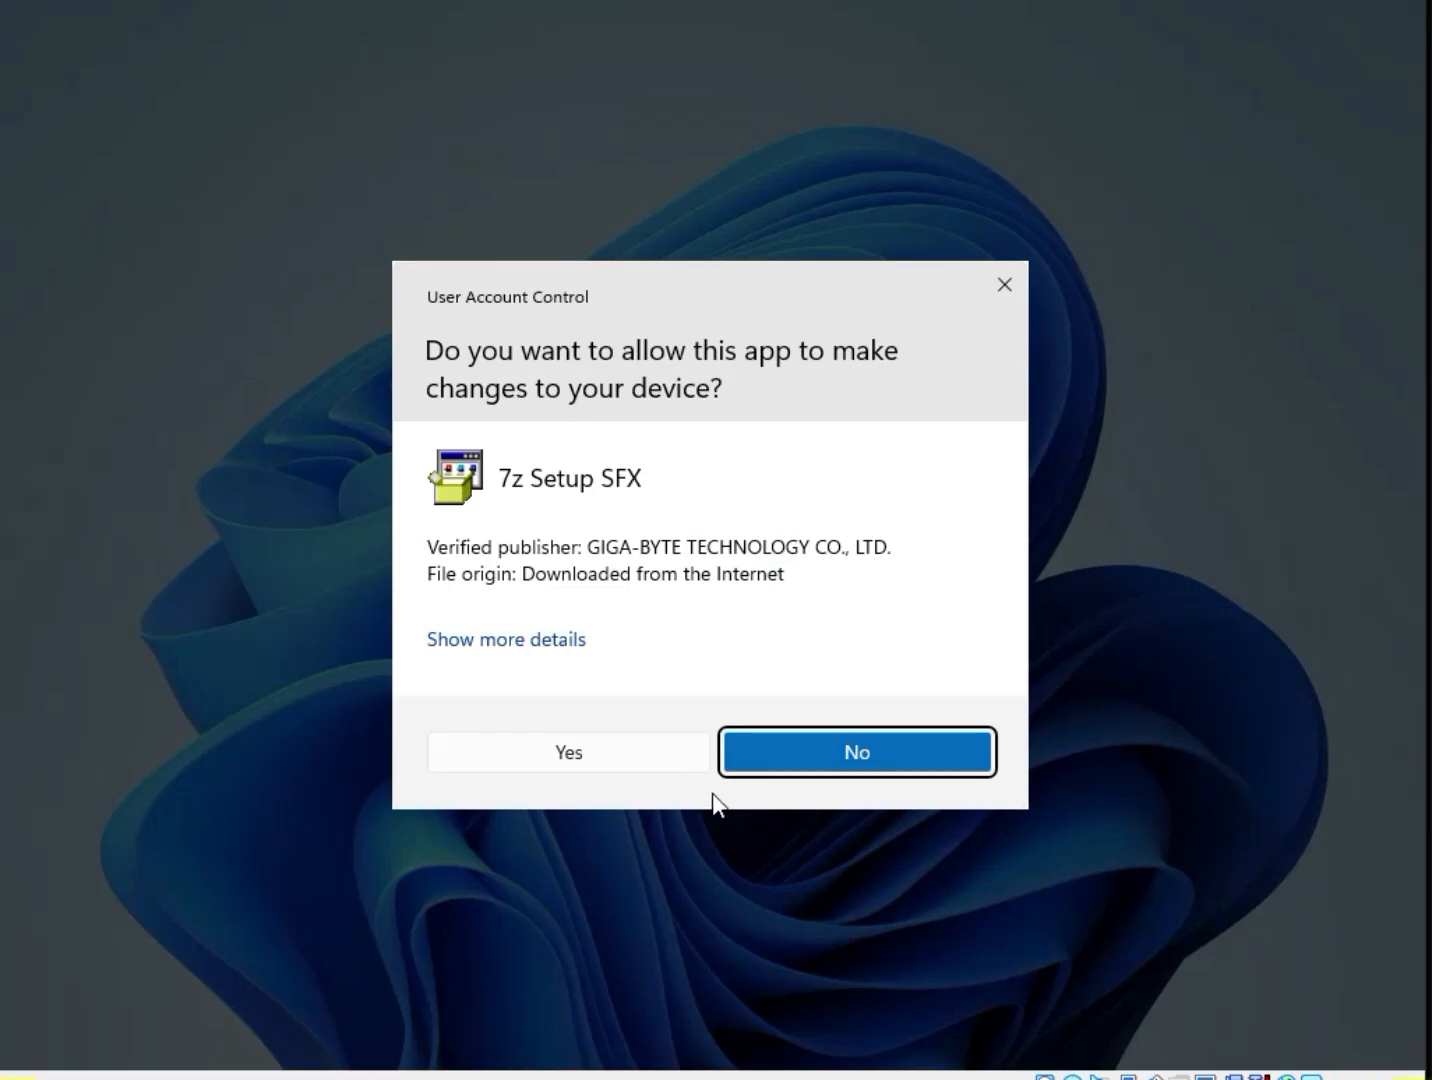
Allow the Realtek audio package to run and let the extraction and GIGABYTE installer finish.
click(561, 752)
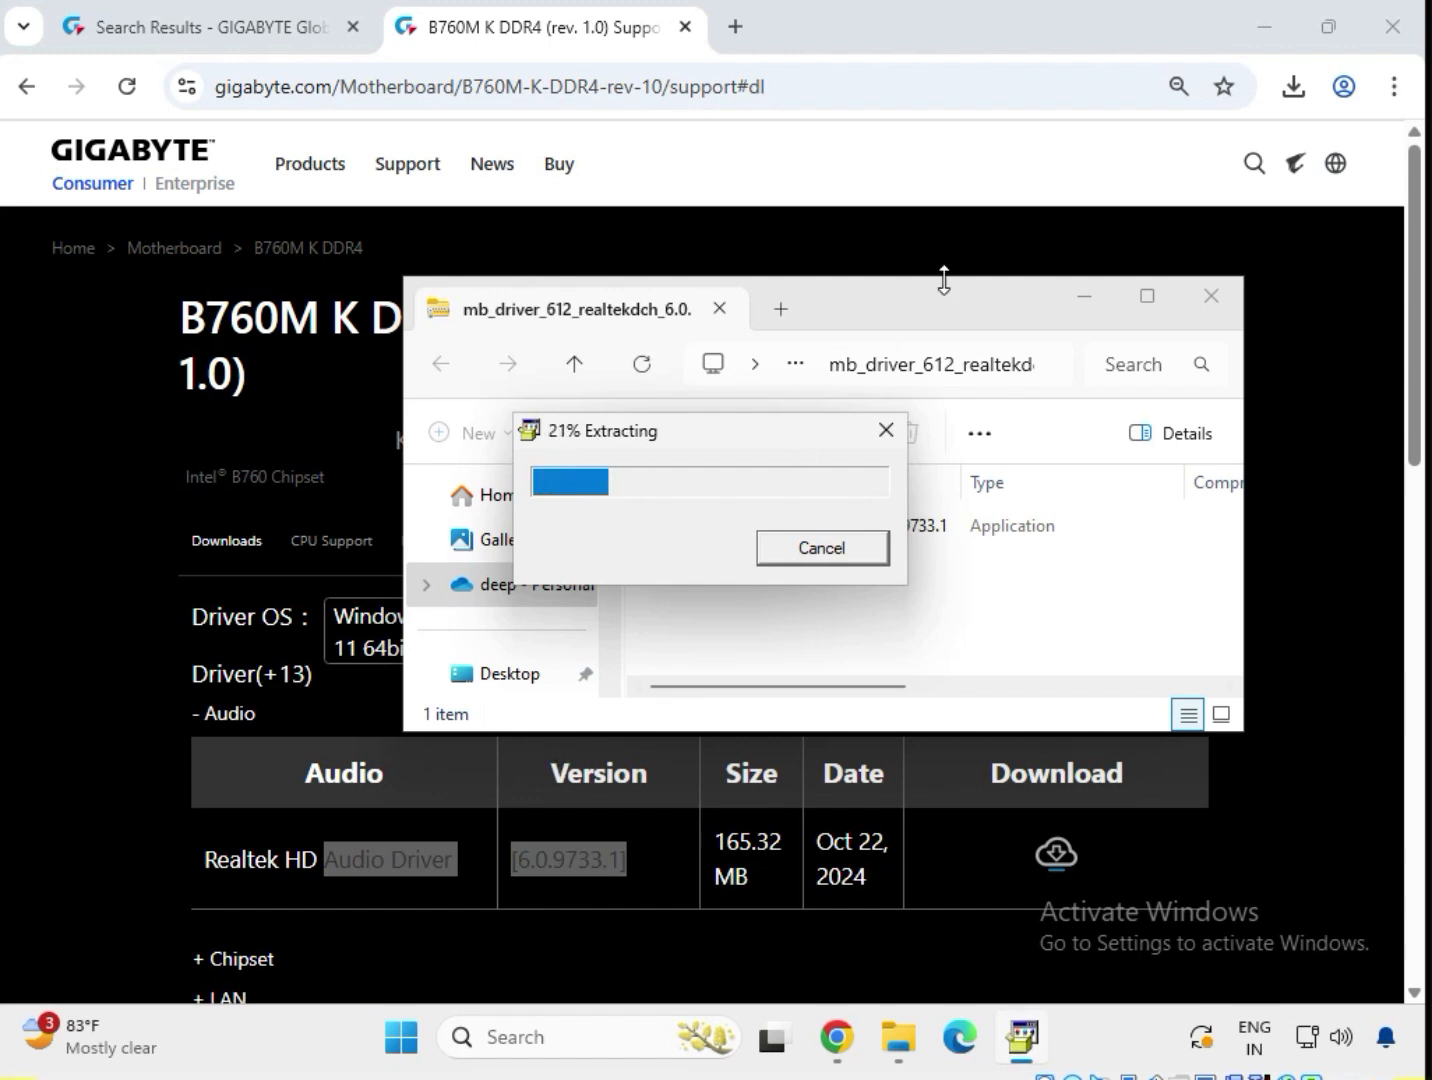
drag(939, 306, 1036, 383)
click(1008, 1041)
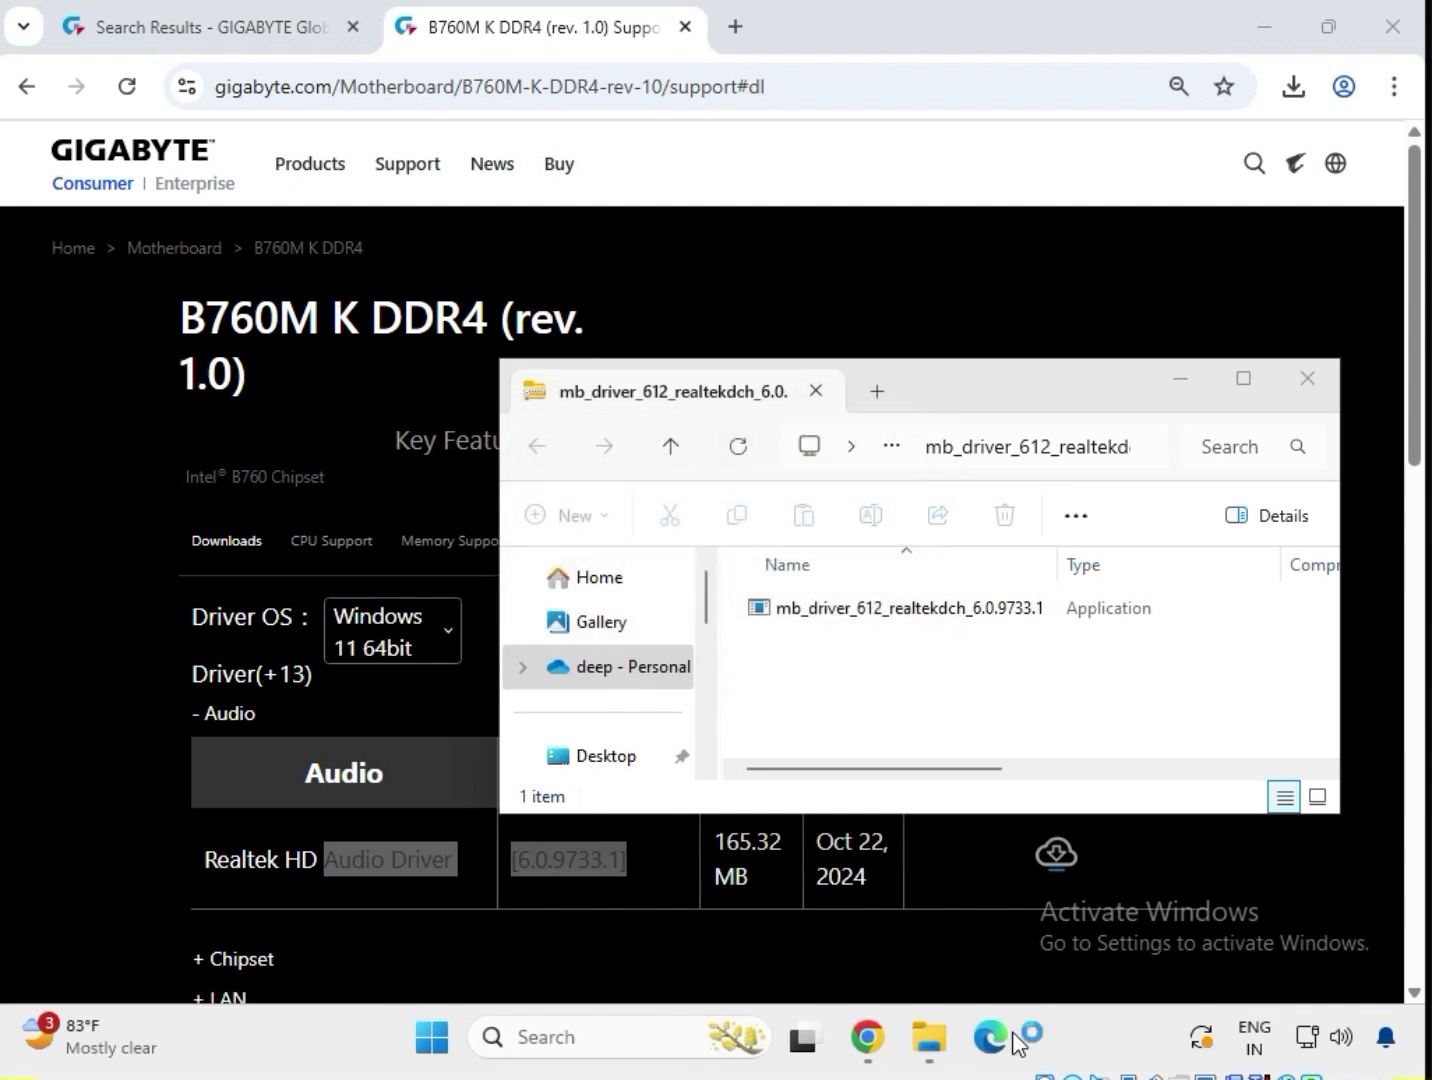
mouse_move(1011, 1032)
Close the audio driver folder window and clear the page's text selection.
click(1307, 390)
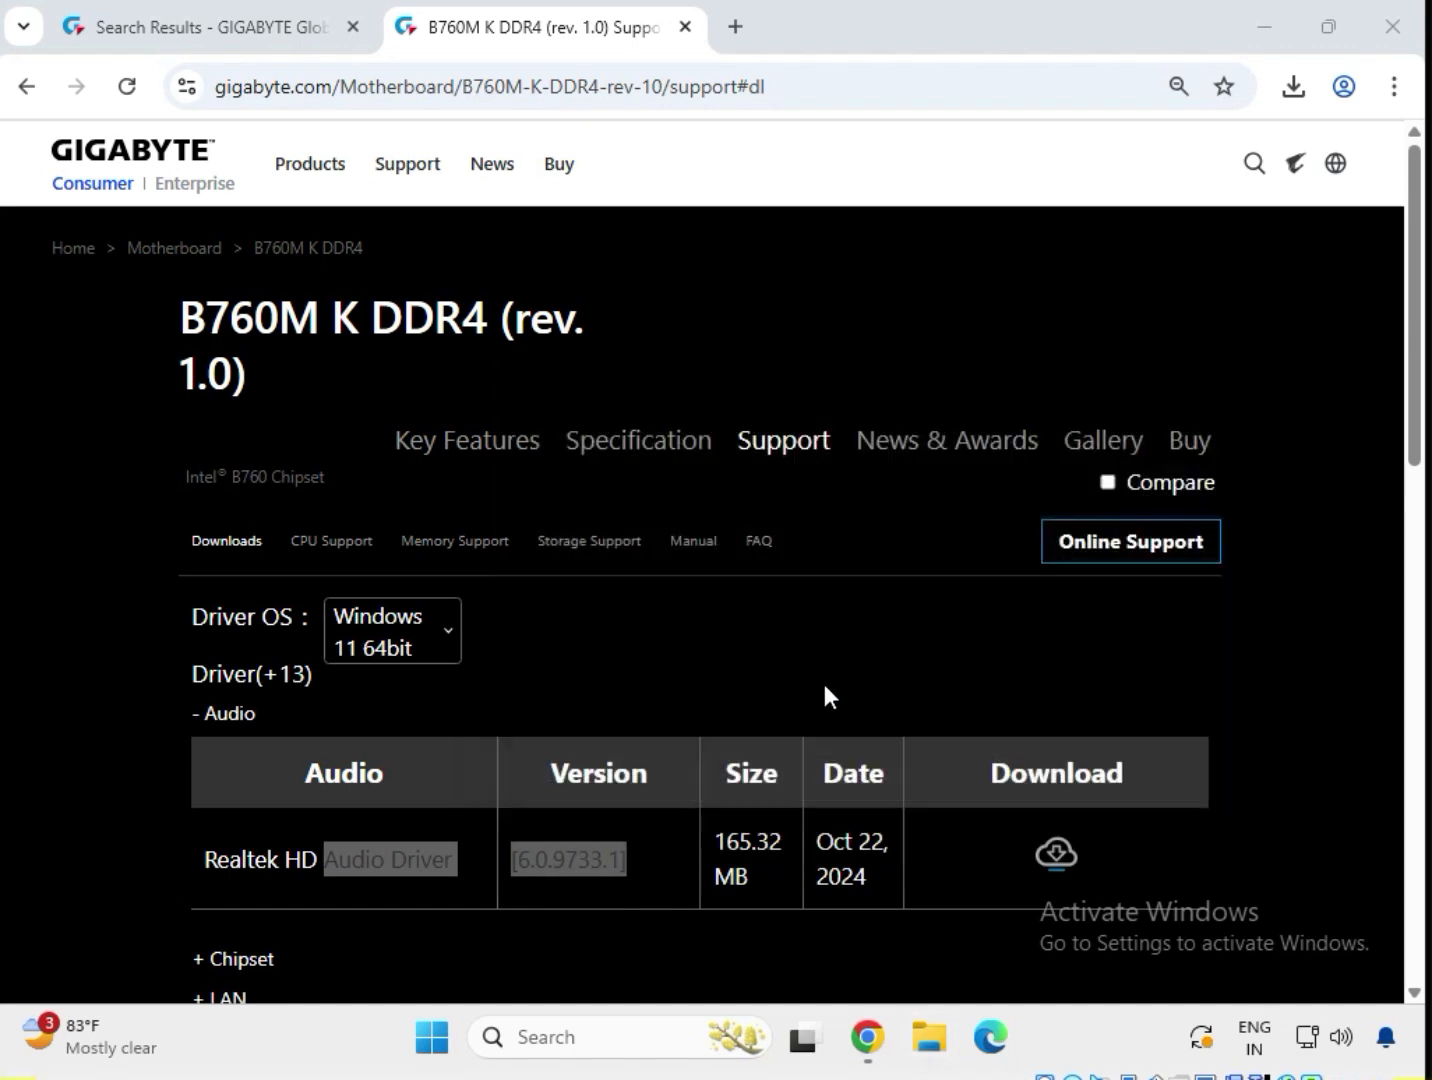
click(952, 725)
scroll(321, 738, down, 1)
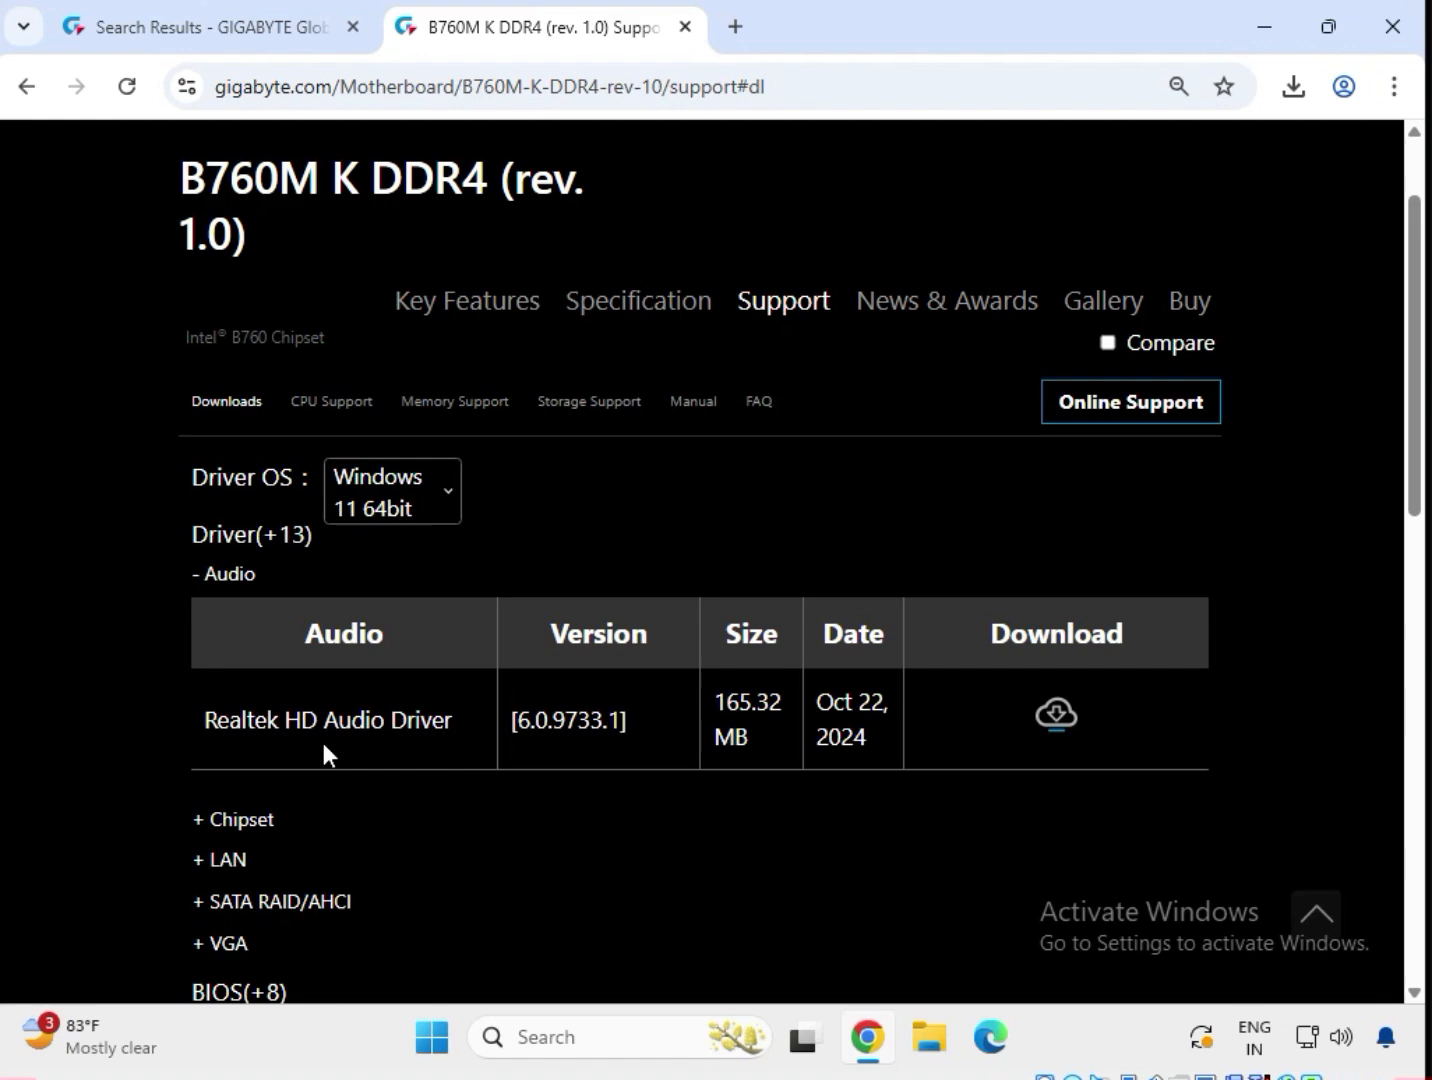
Expand the Chipset list and download the Intel Serial I/O driver 30.100.2221.20 zip.
click(247, 822)
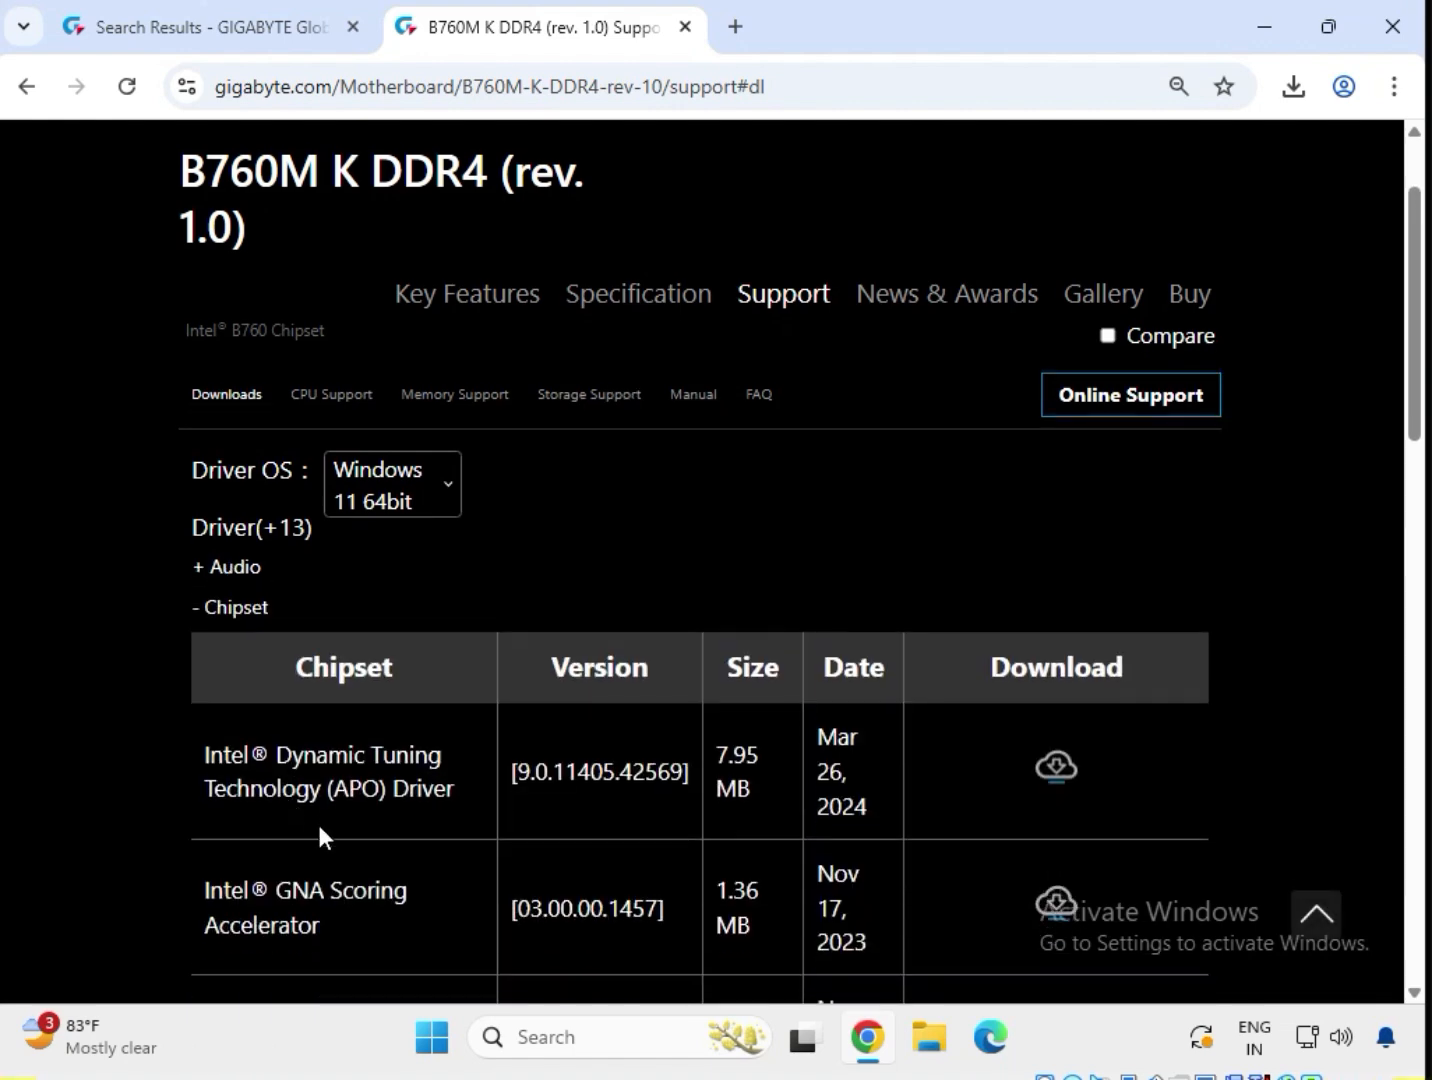
scroll(322, 836, down, 3)
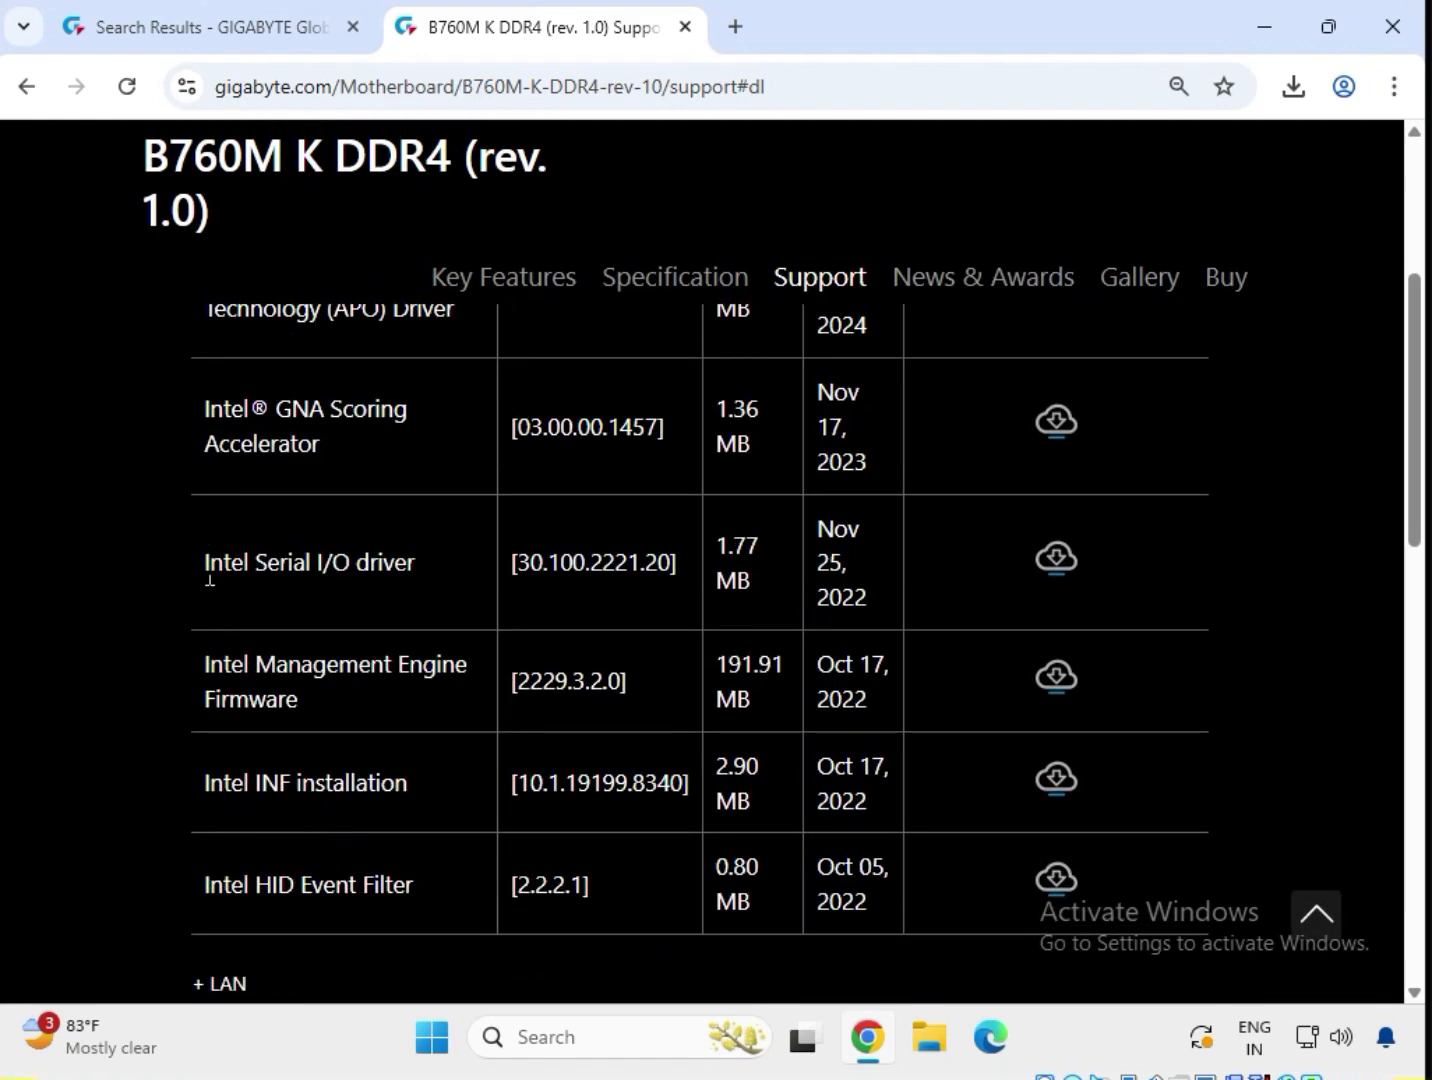
drag(198, 562, 401, 561)
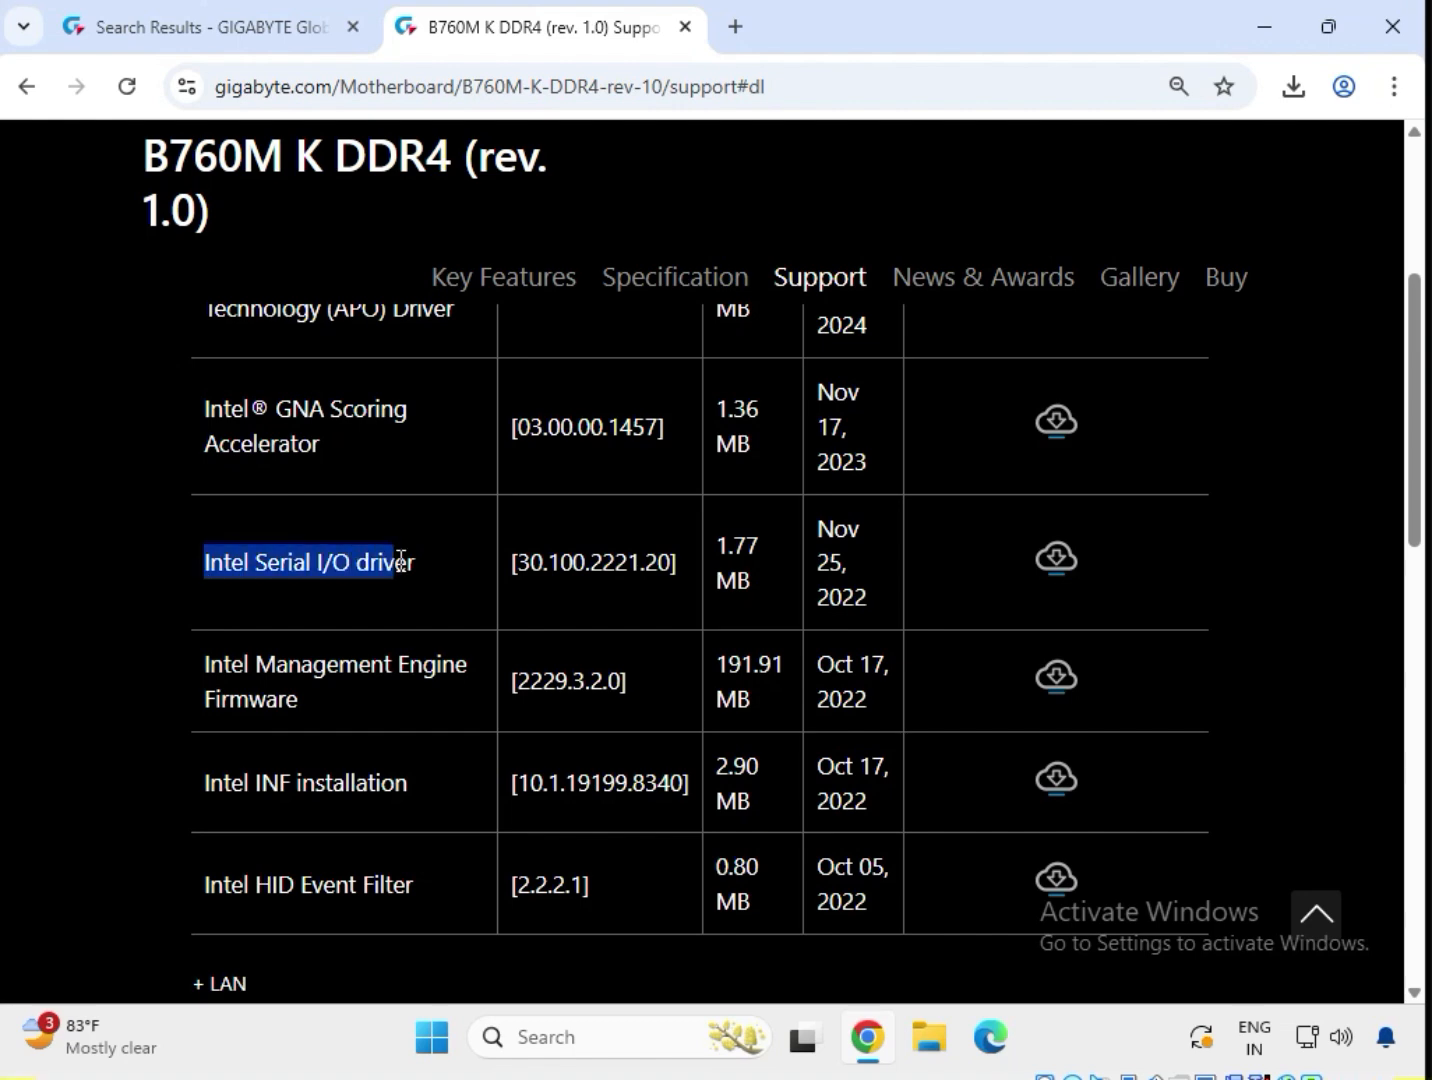
click(1059, 566)
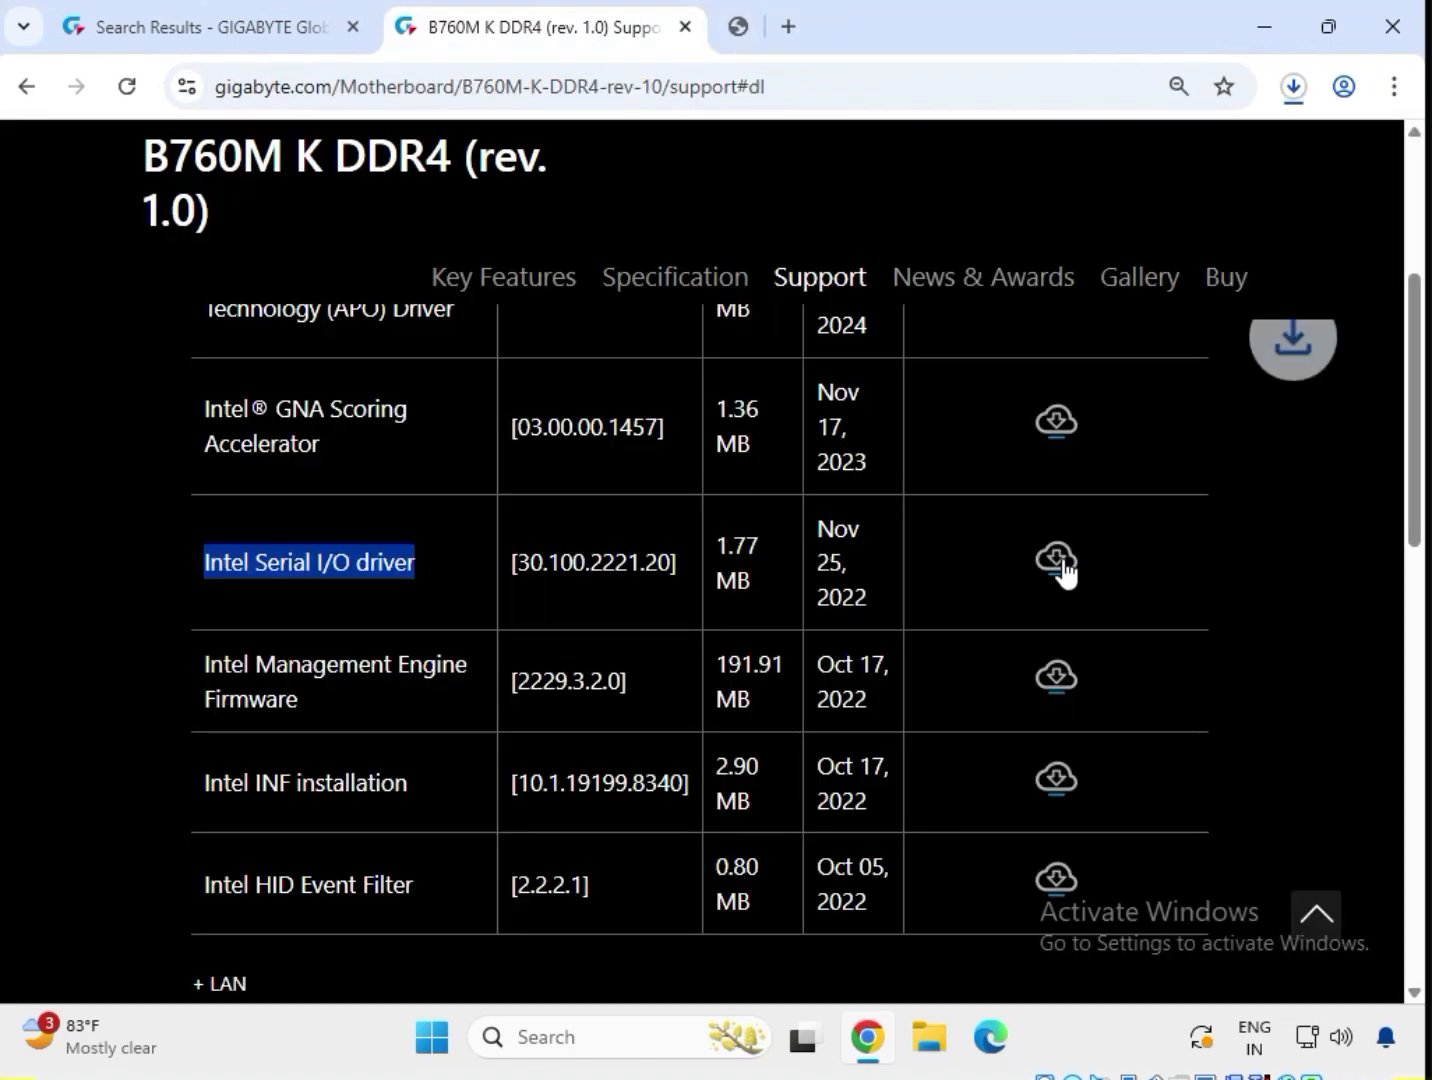
click(1283, 104)
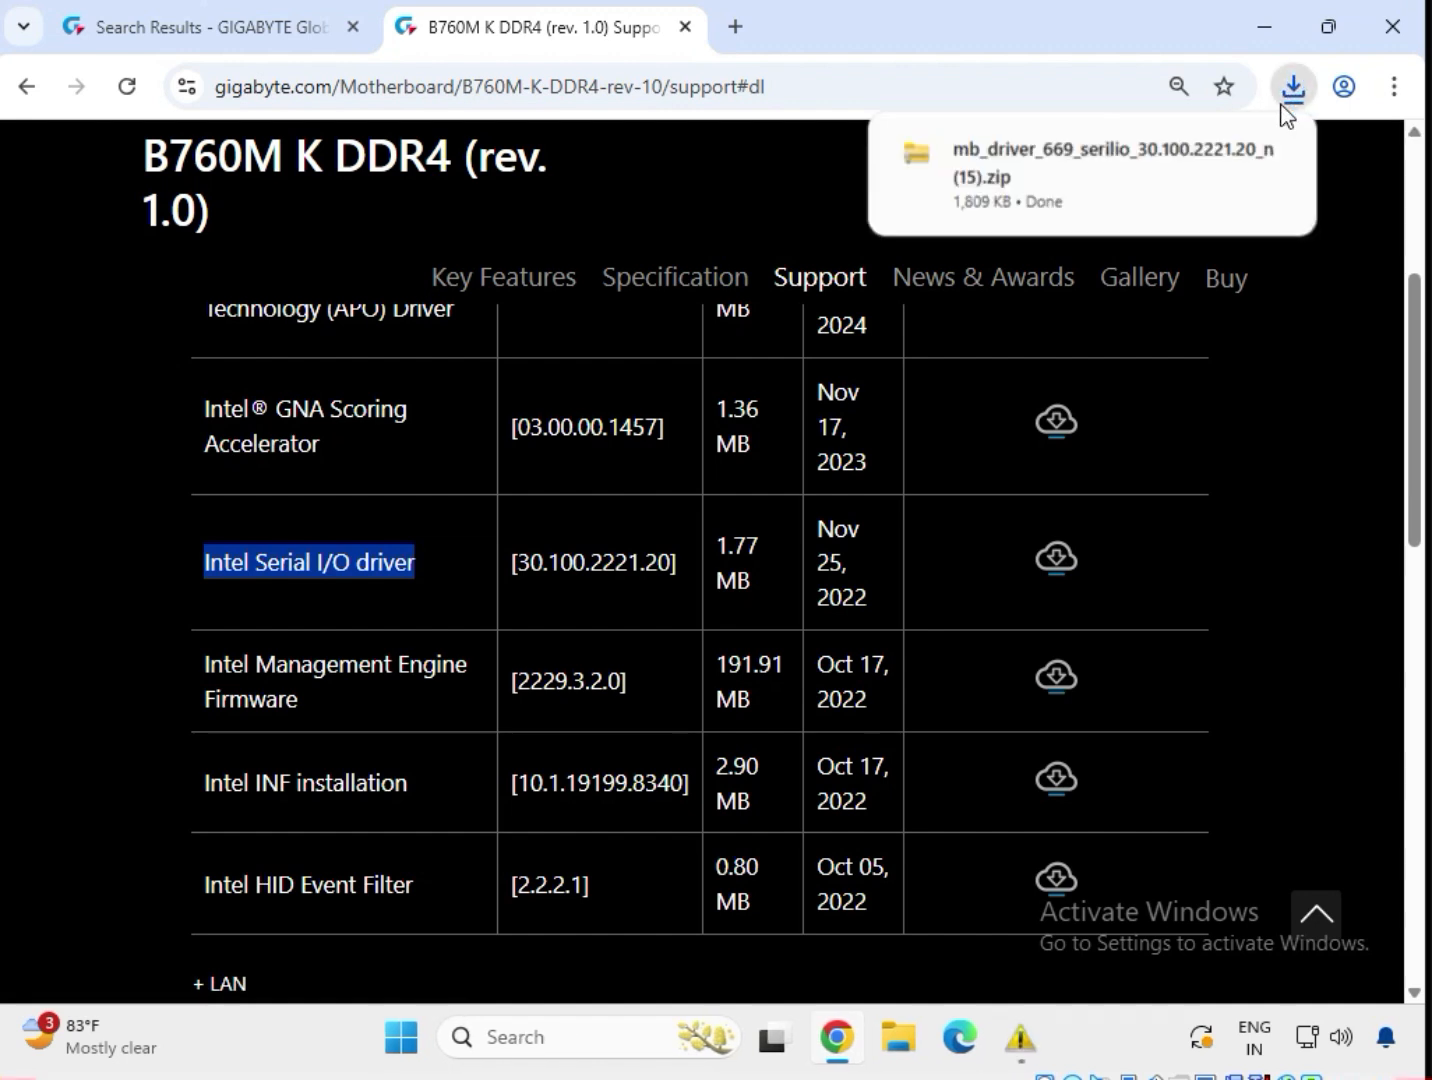
Run SETUPSERIALIO from the downloaded zip and confirm the program installed correctly.
click(1110, 201)
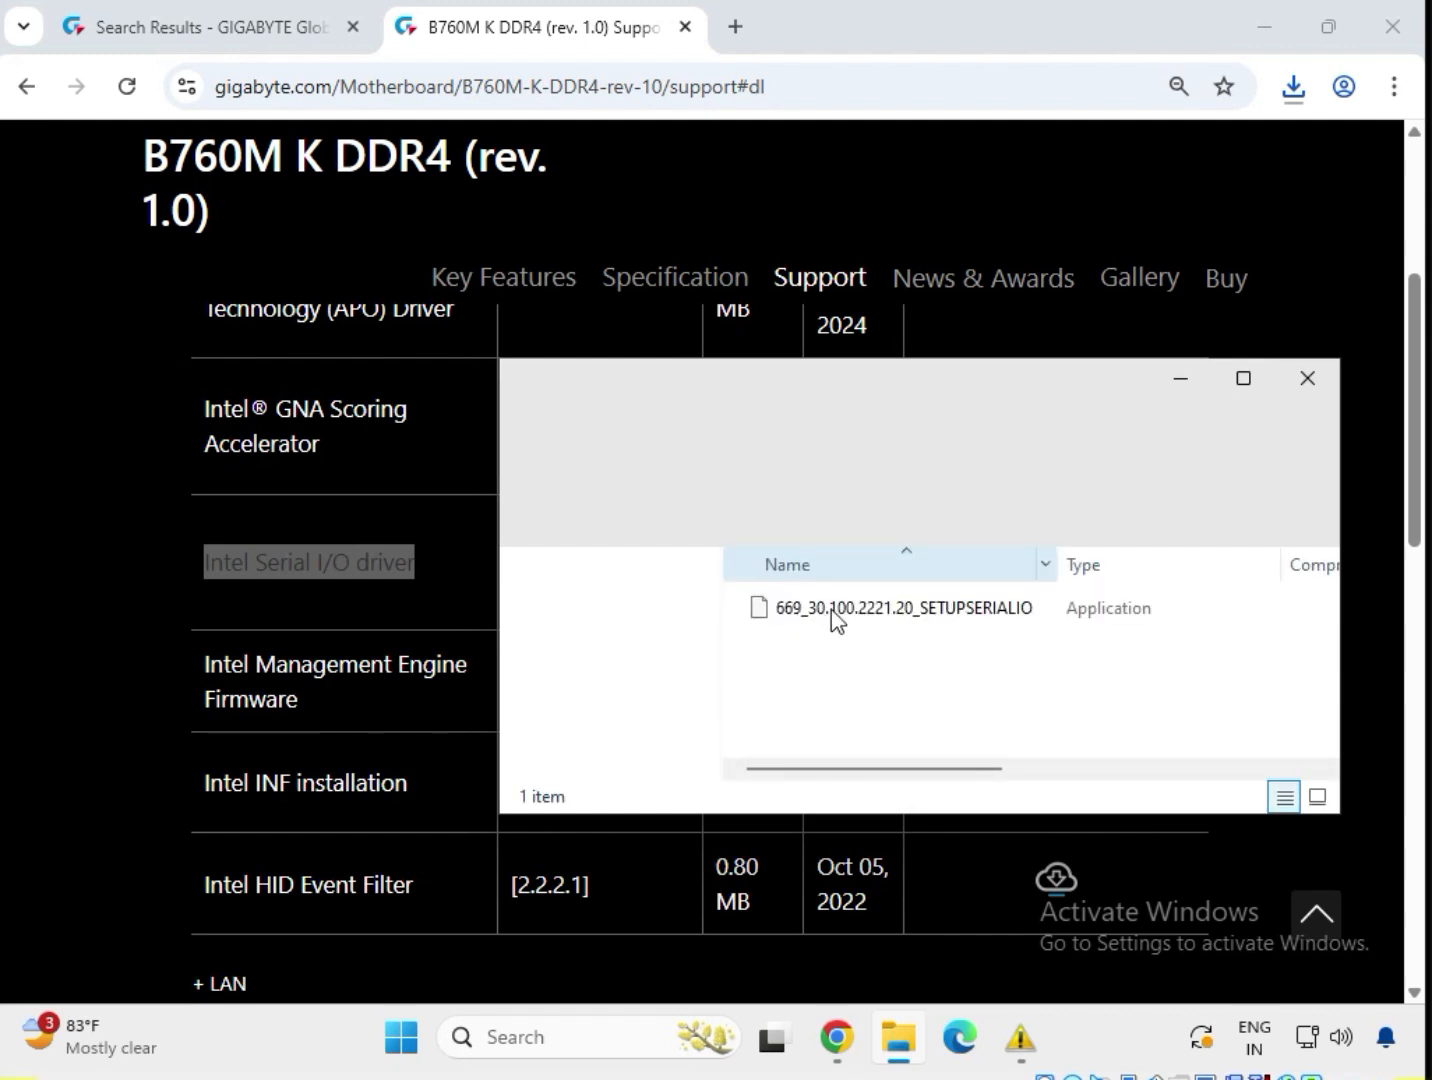
double_click(834, 613)
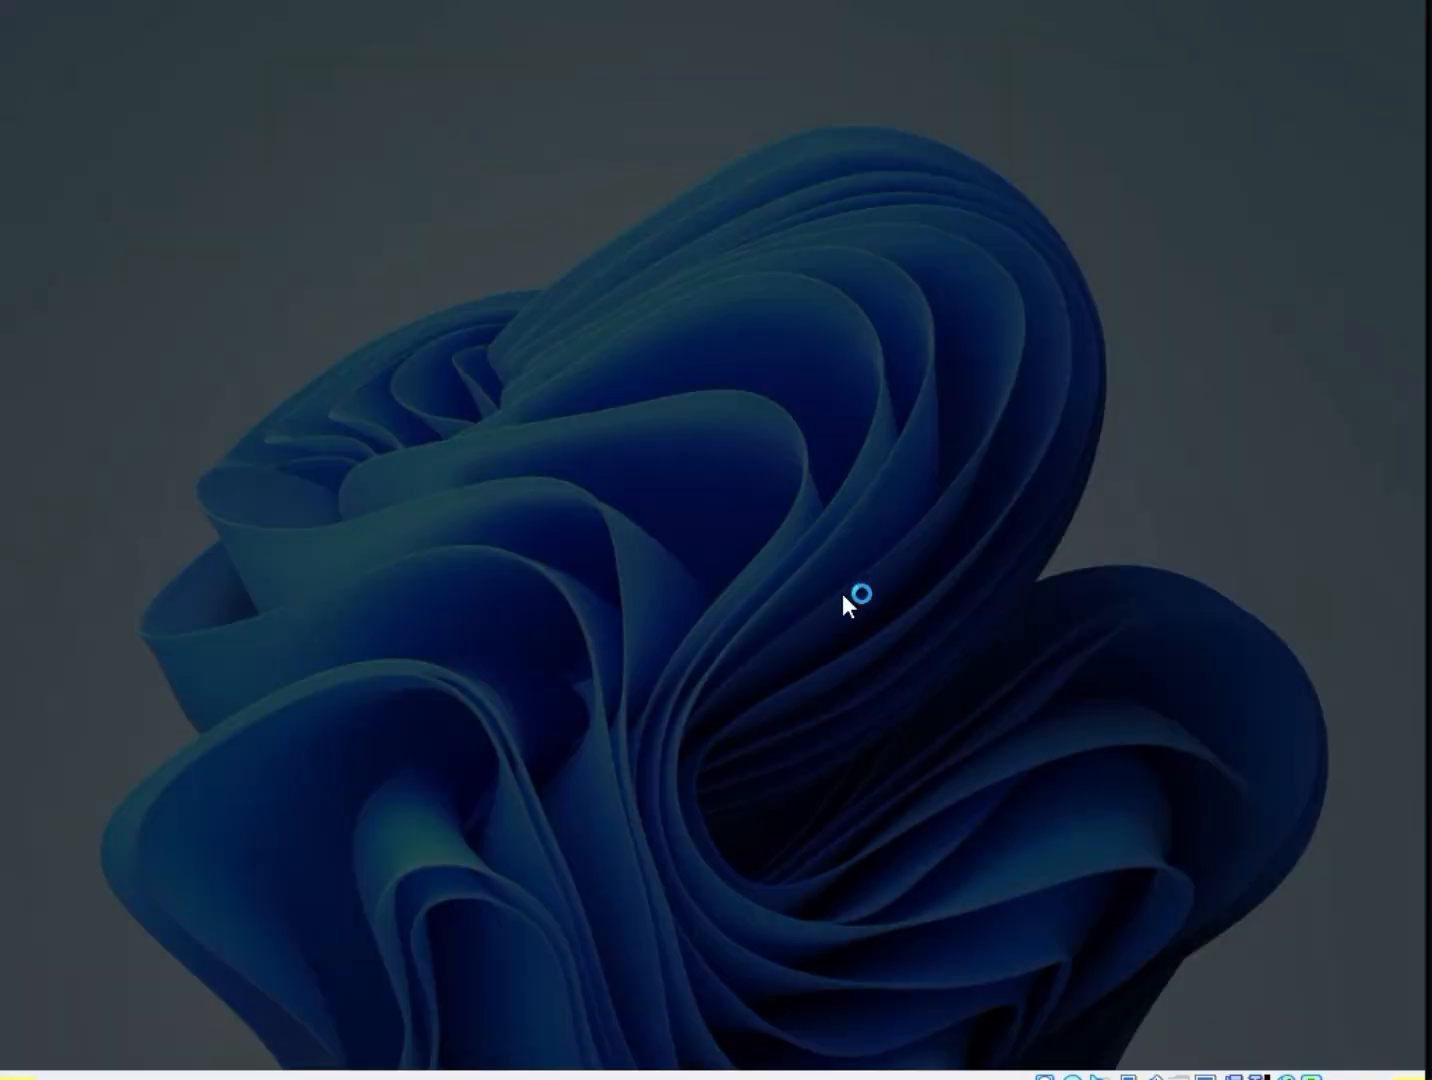
click(596, 749)
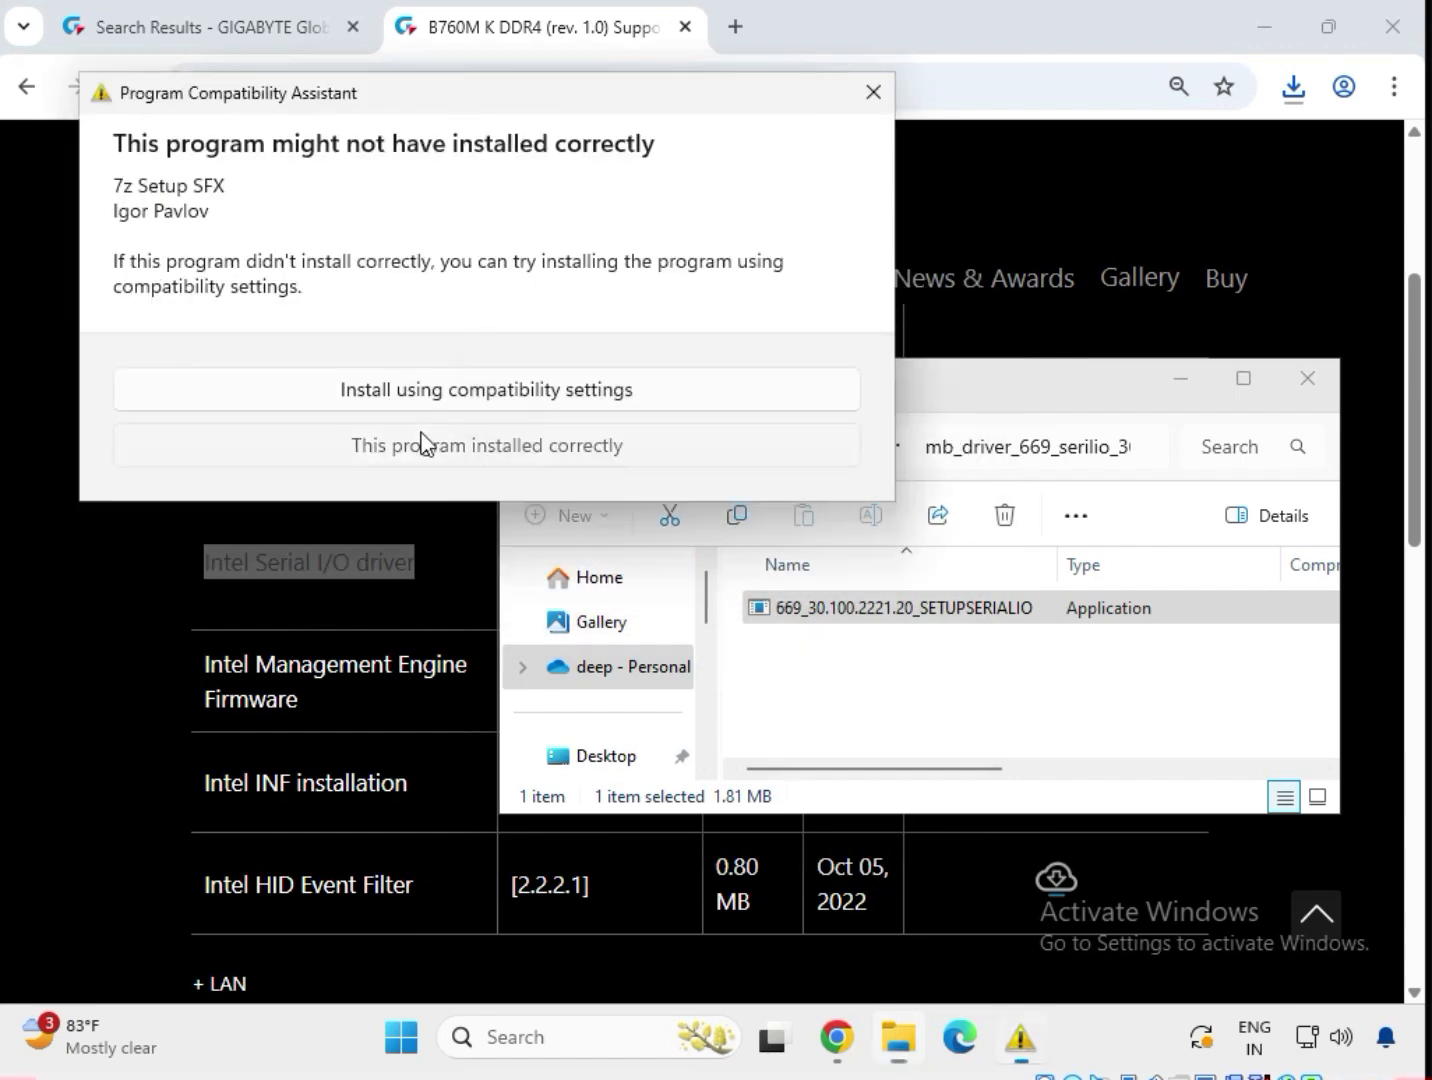
click(422, 444)
Close the Serial I/O folder, then download and open the Intel INF installation 10.1.19199.8340 zip.
click(1301, 384)
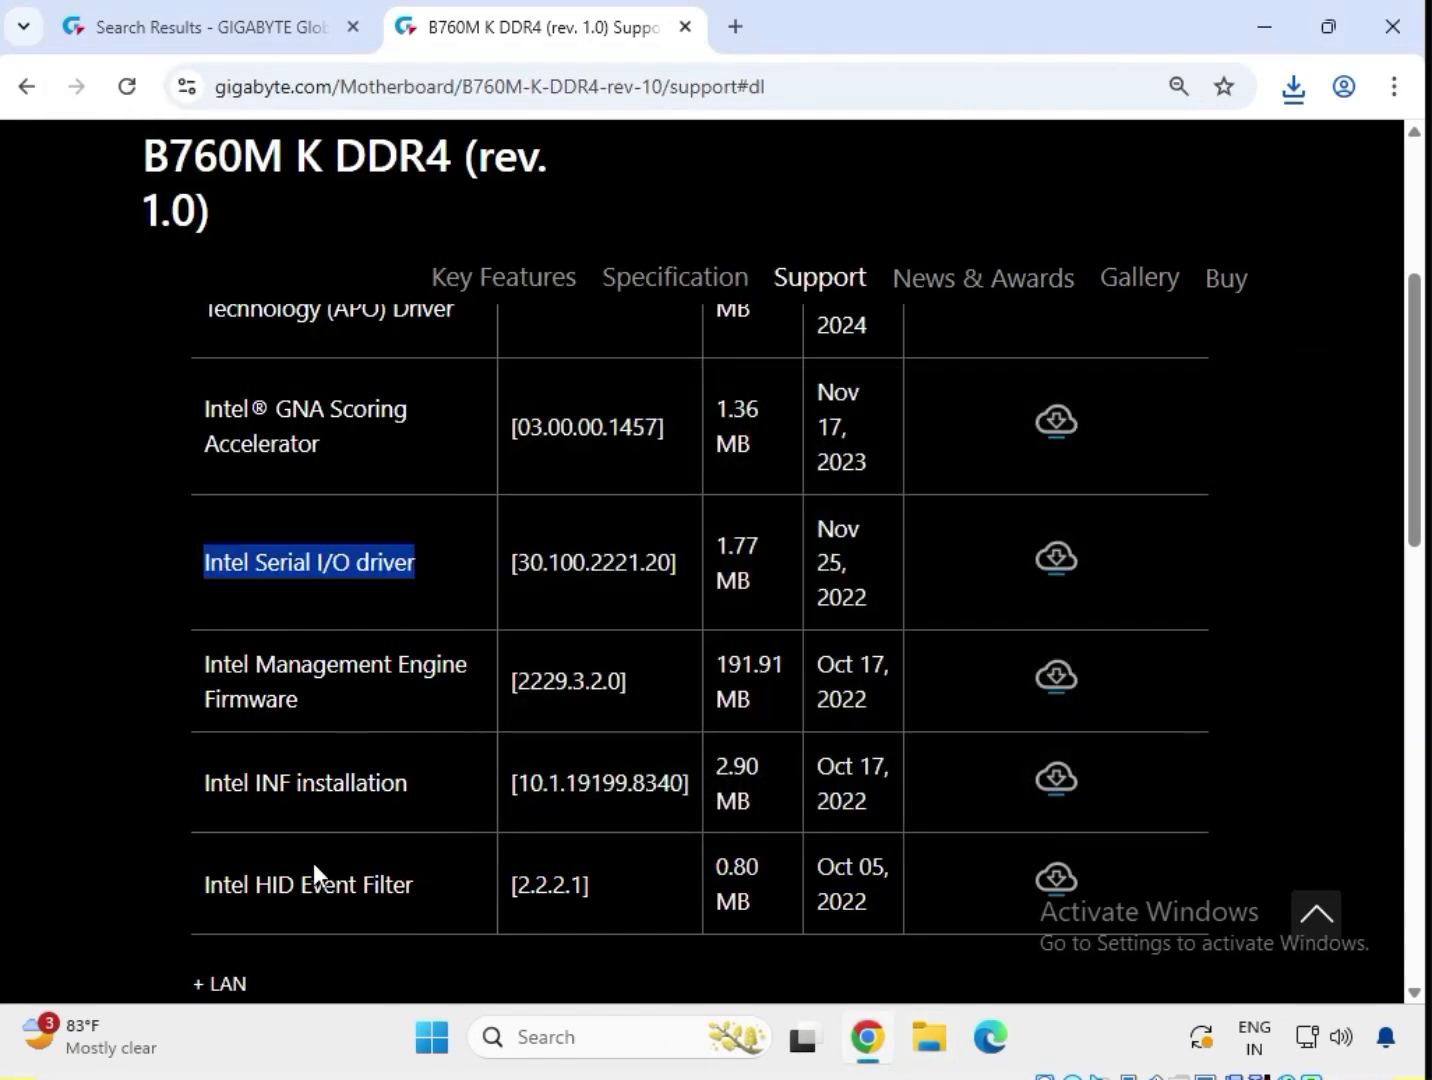
drag(196, 780, 396, 785)
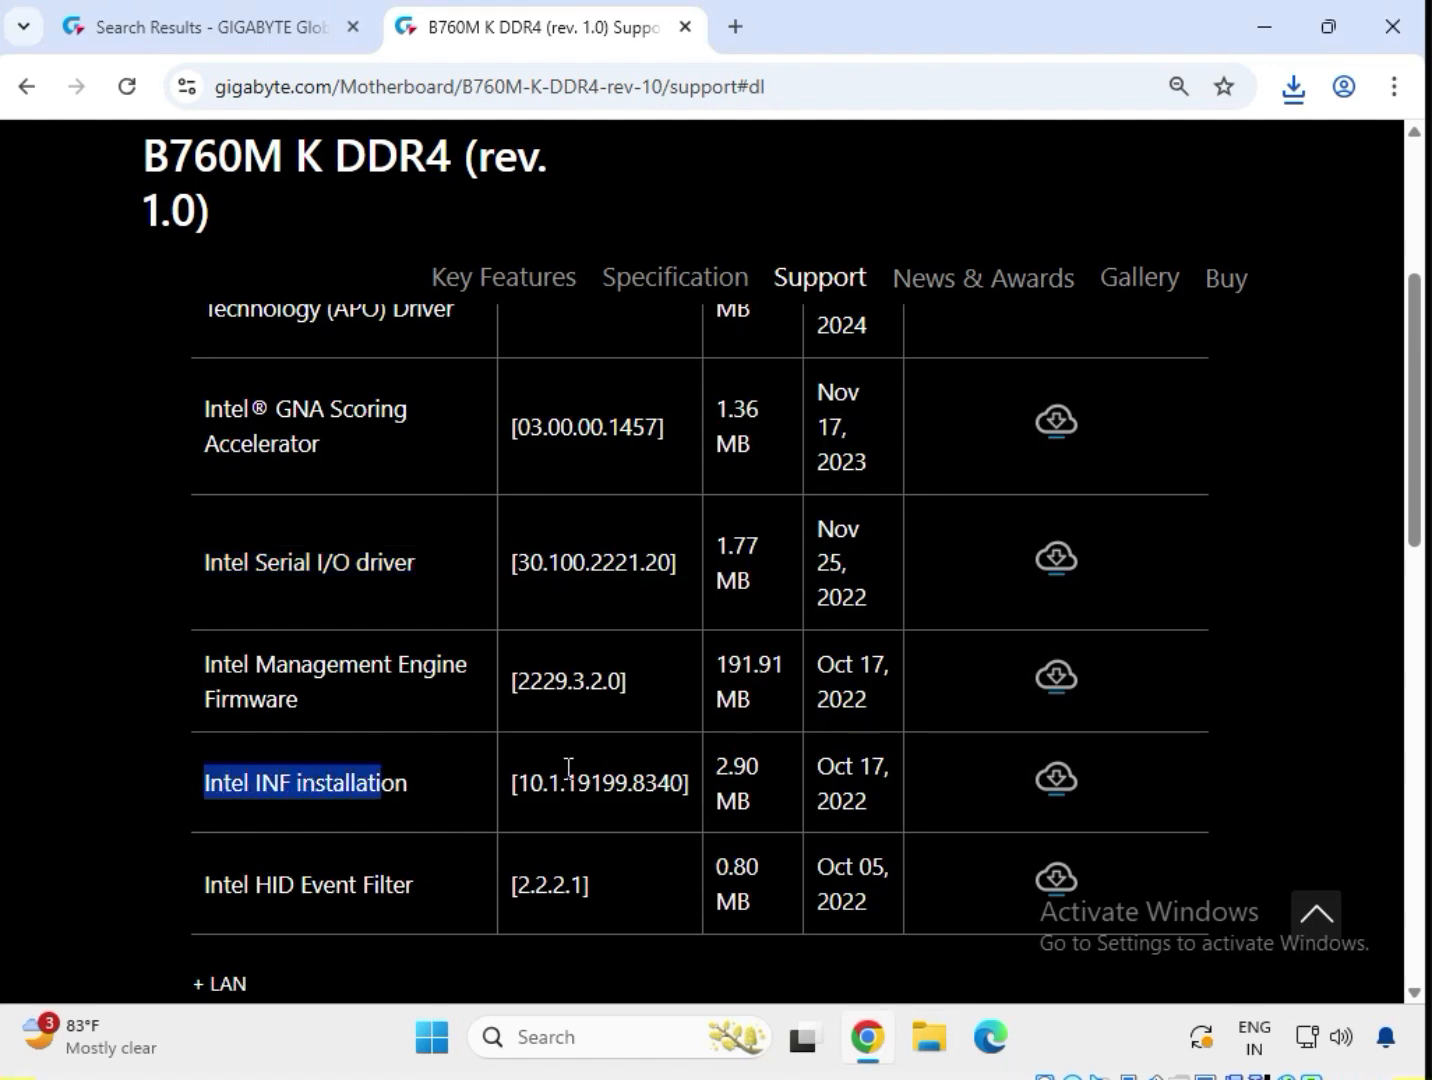
click(1056, 784)
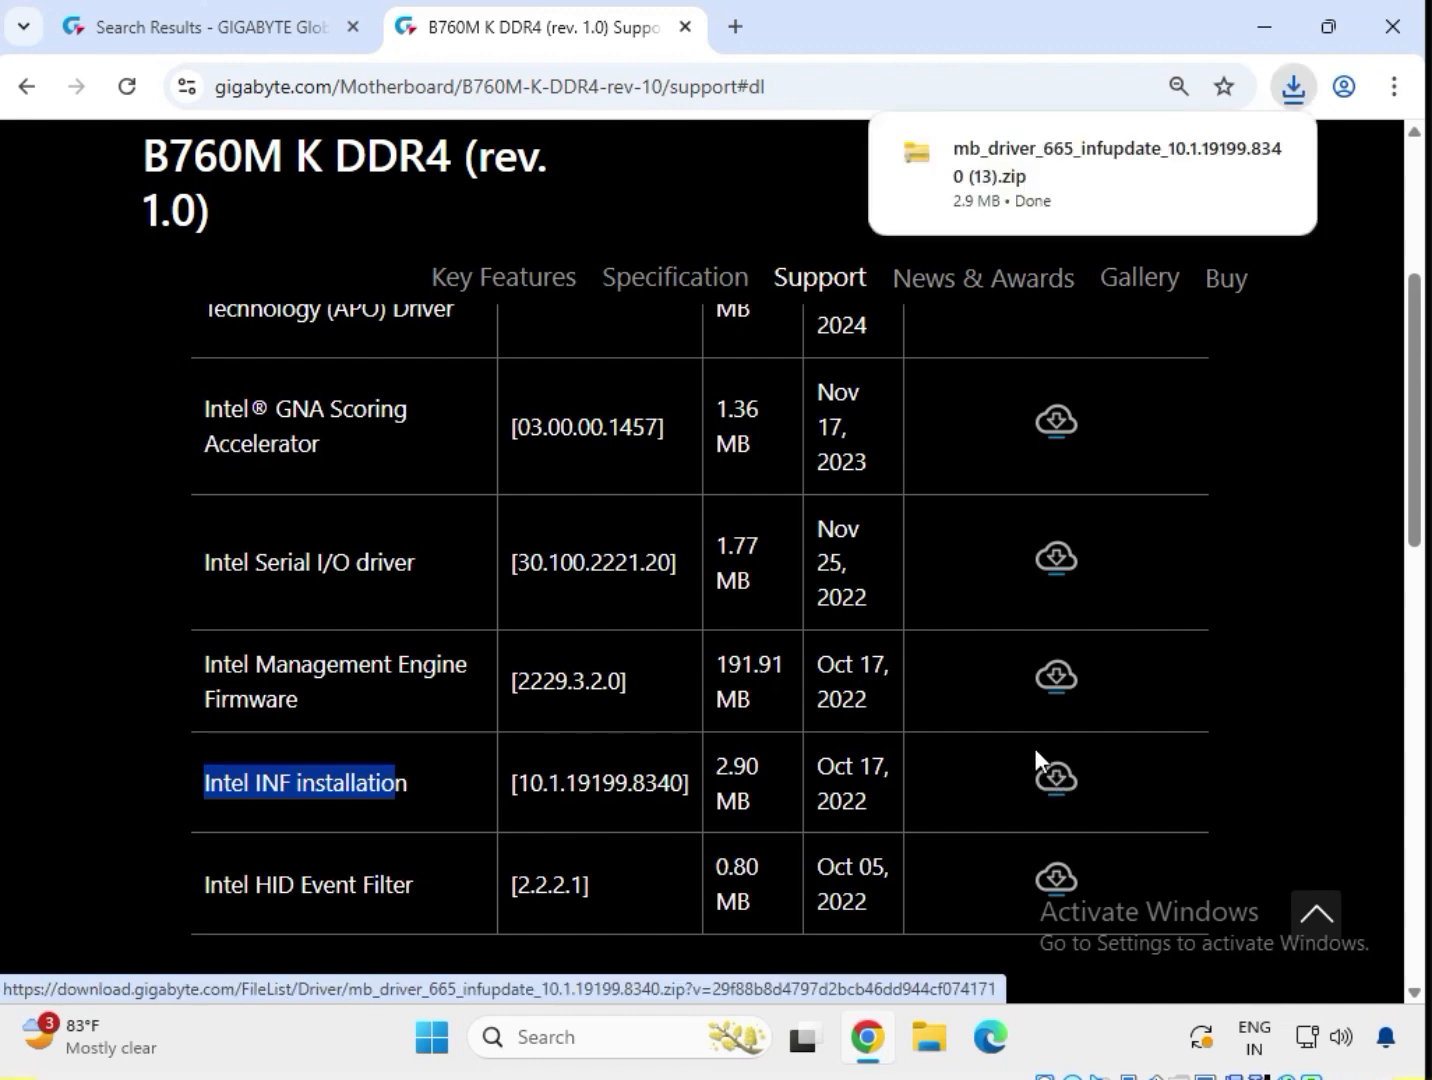
click(1047, 170)
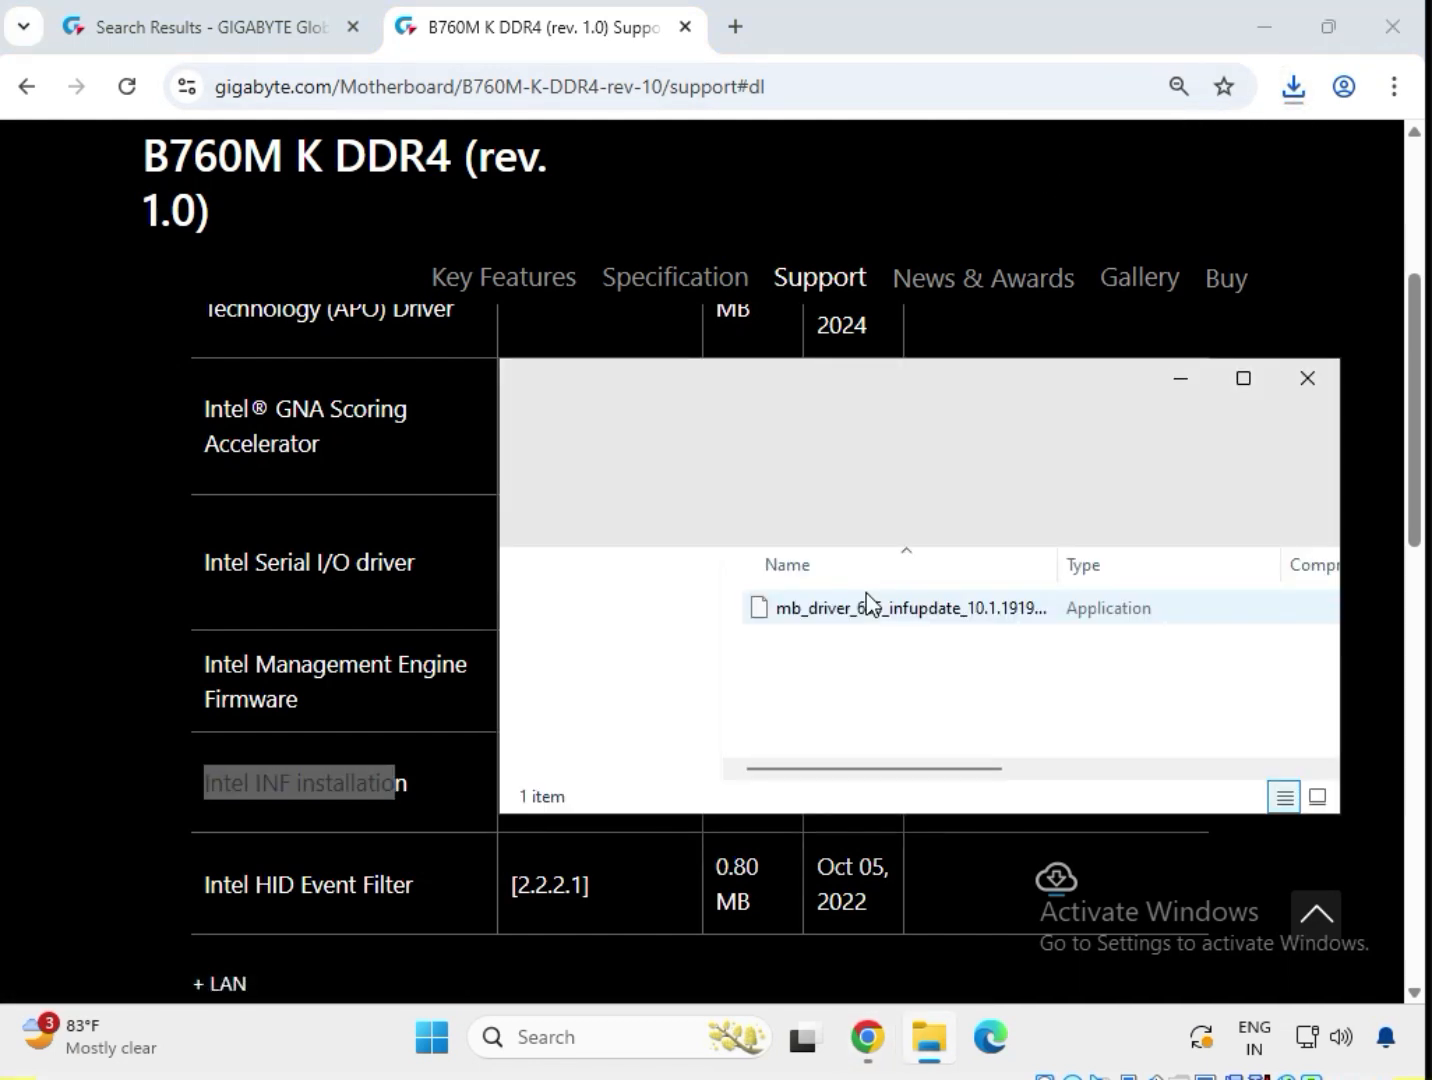
Run the mb_driver_665_infupdate installer, approving UAC, then return to the GIGABYTE support page.
double_click(873, 608)
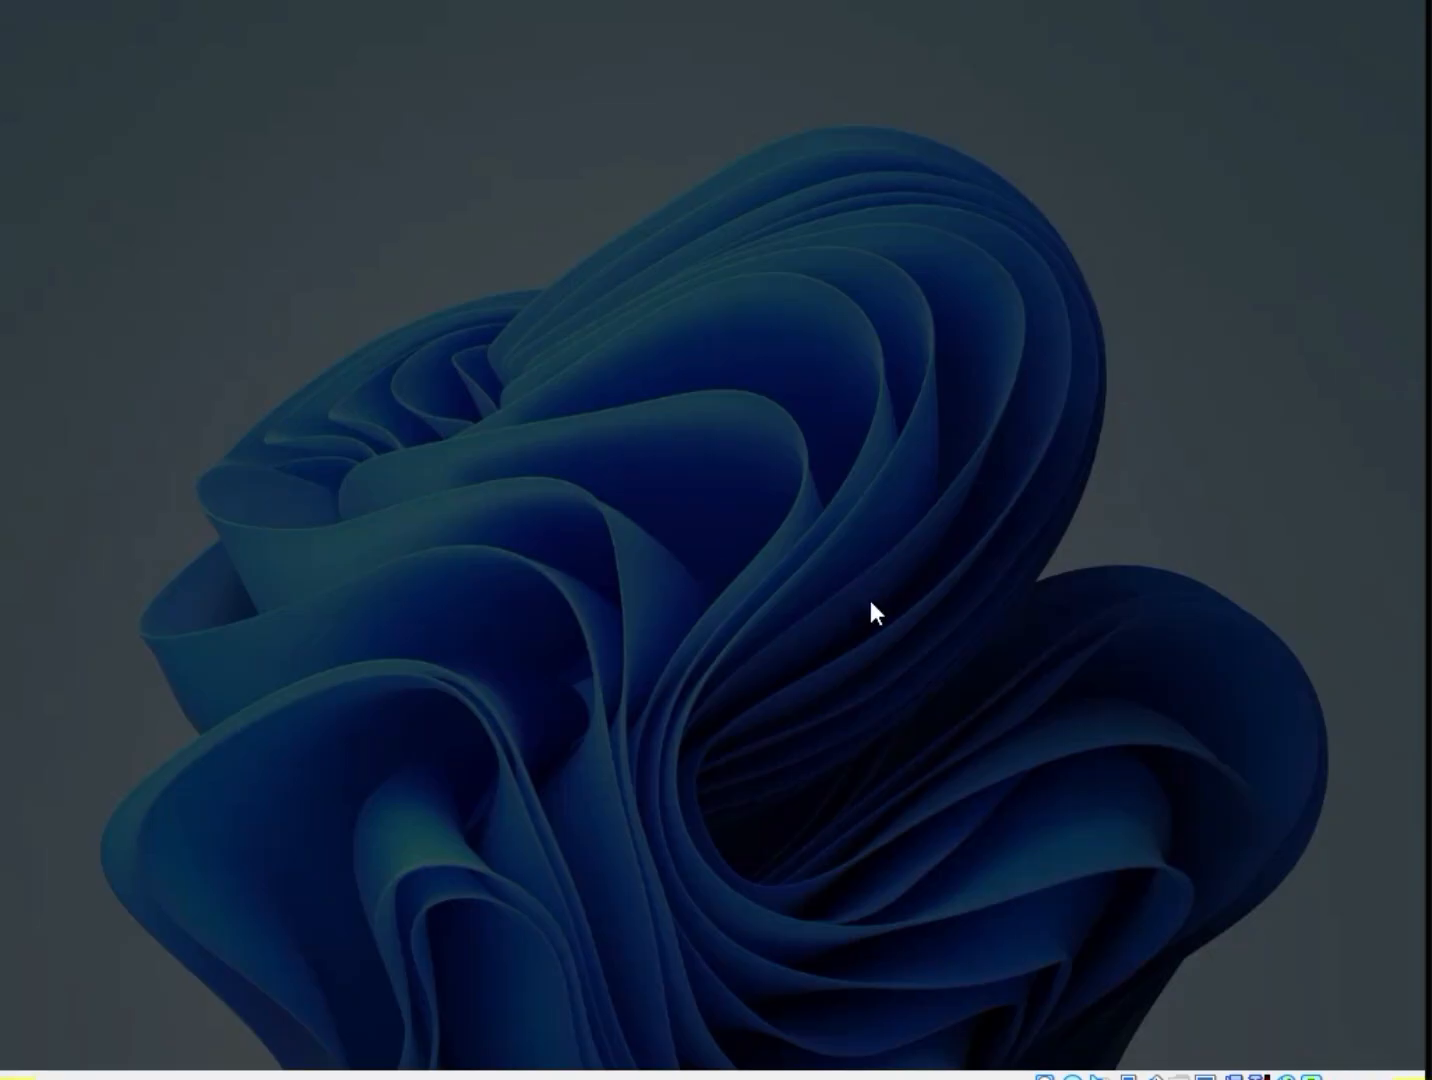
click(548, 752)
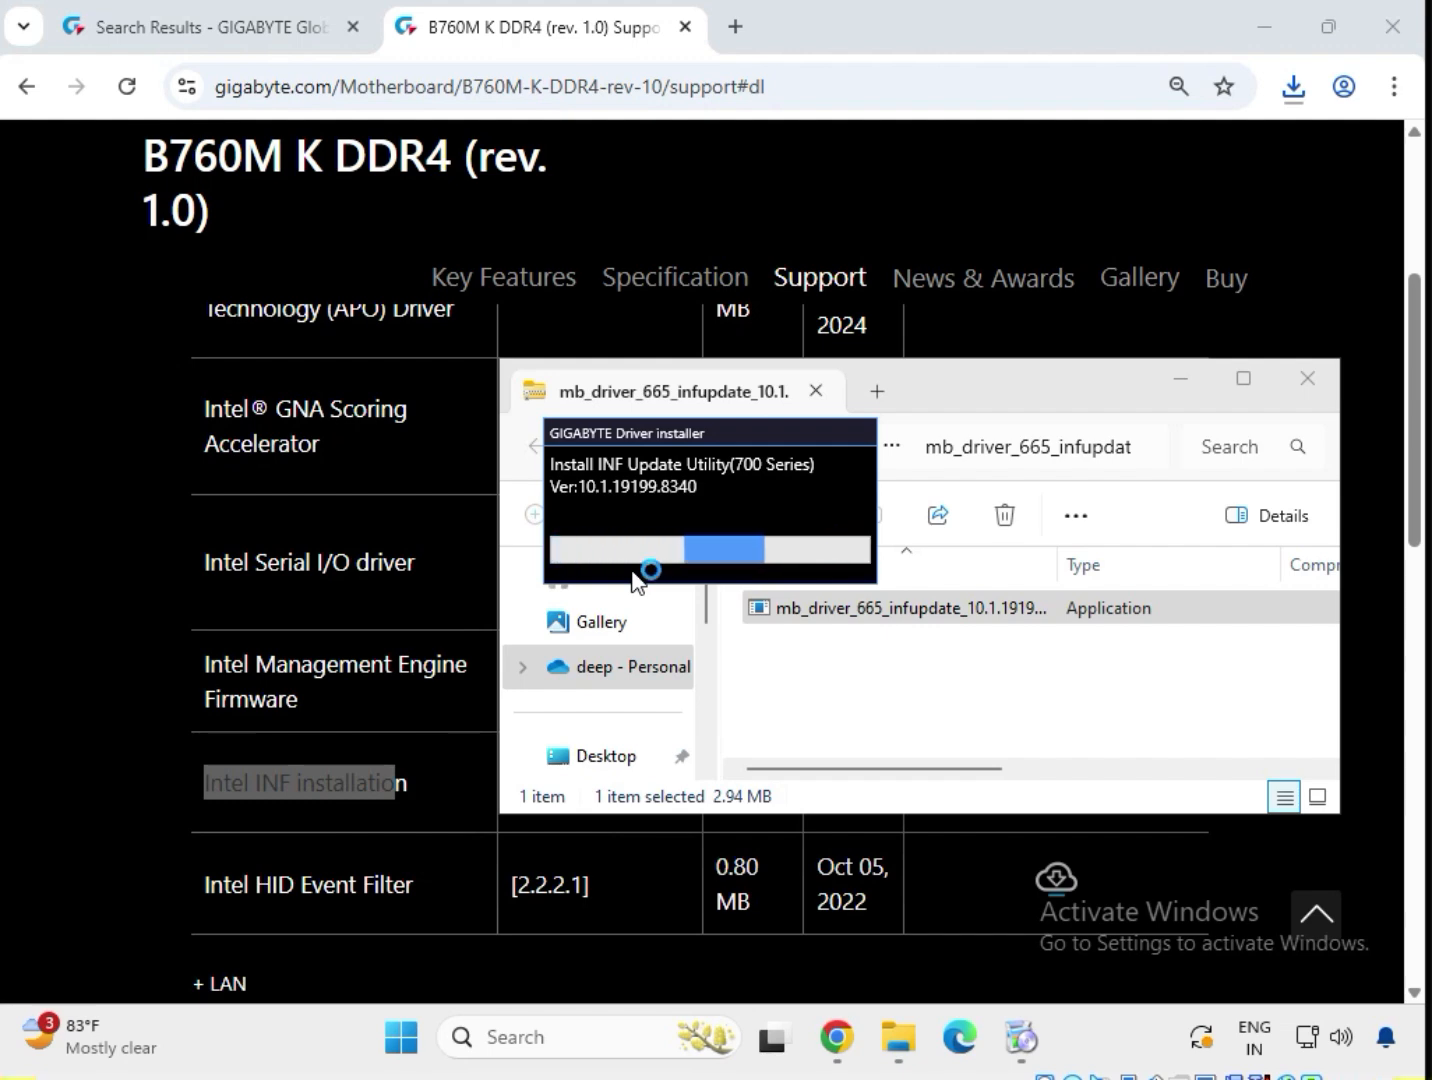
click(671, 965)
Review the Realtek LAN drivers, highlighting the first LAN driver's name.
scroll(486, 905, down, 6)
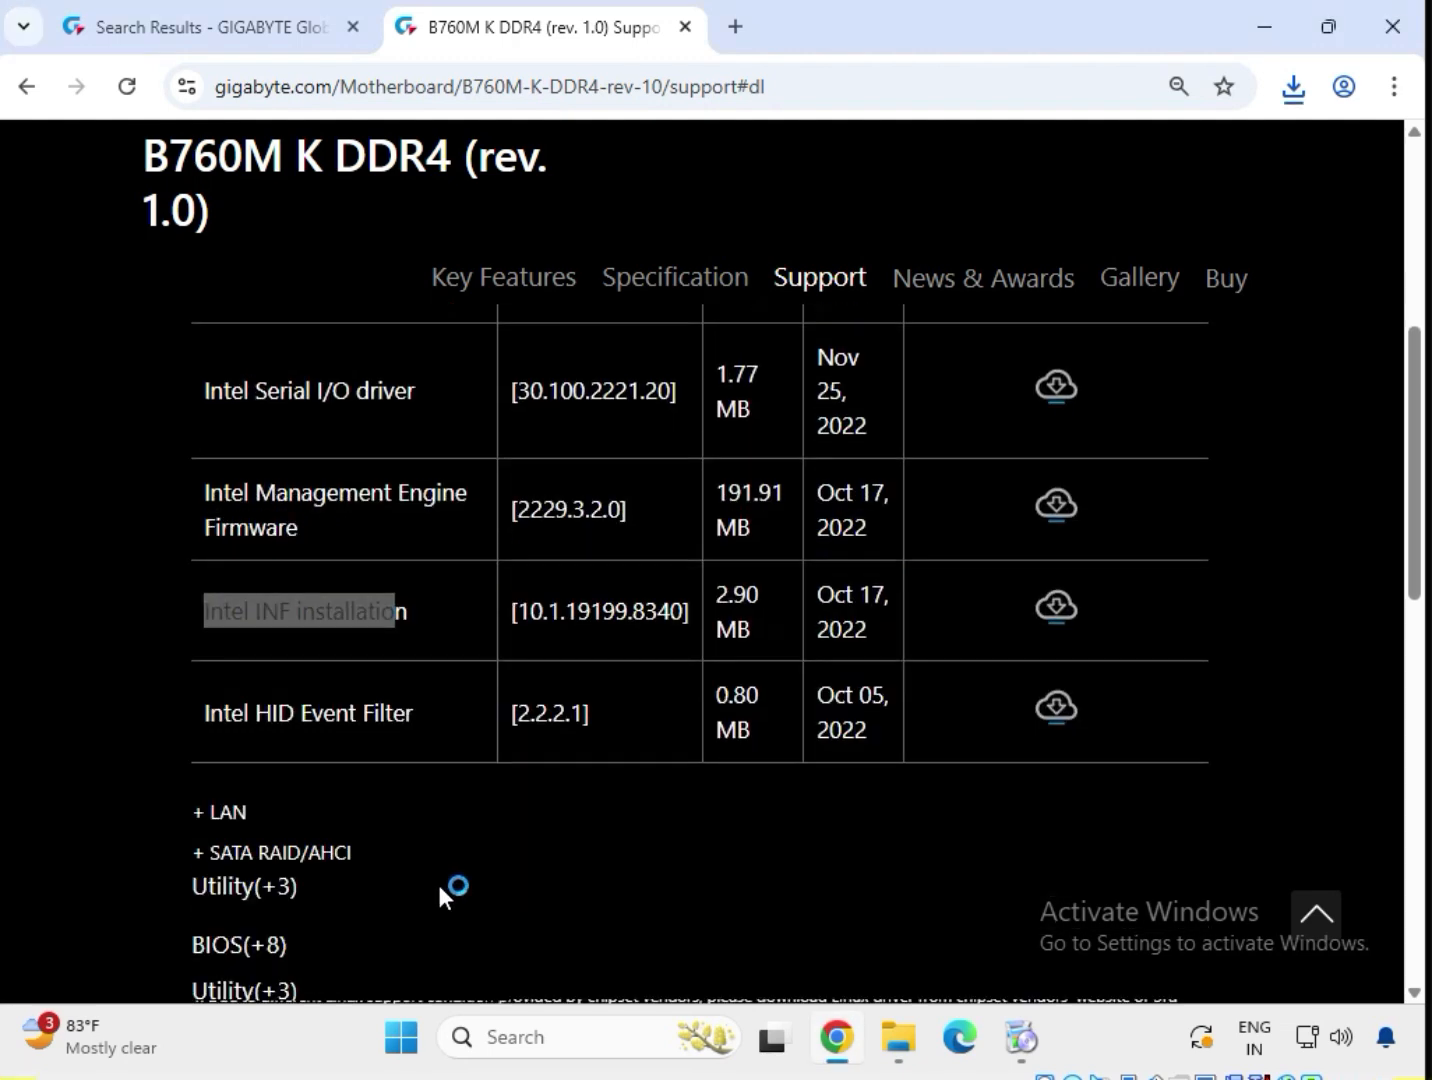
scroll(254, 544, up, 3)
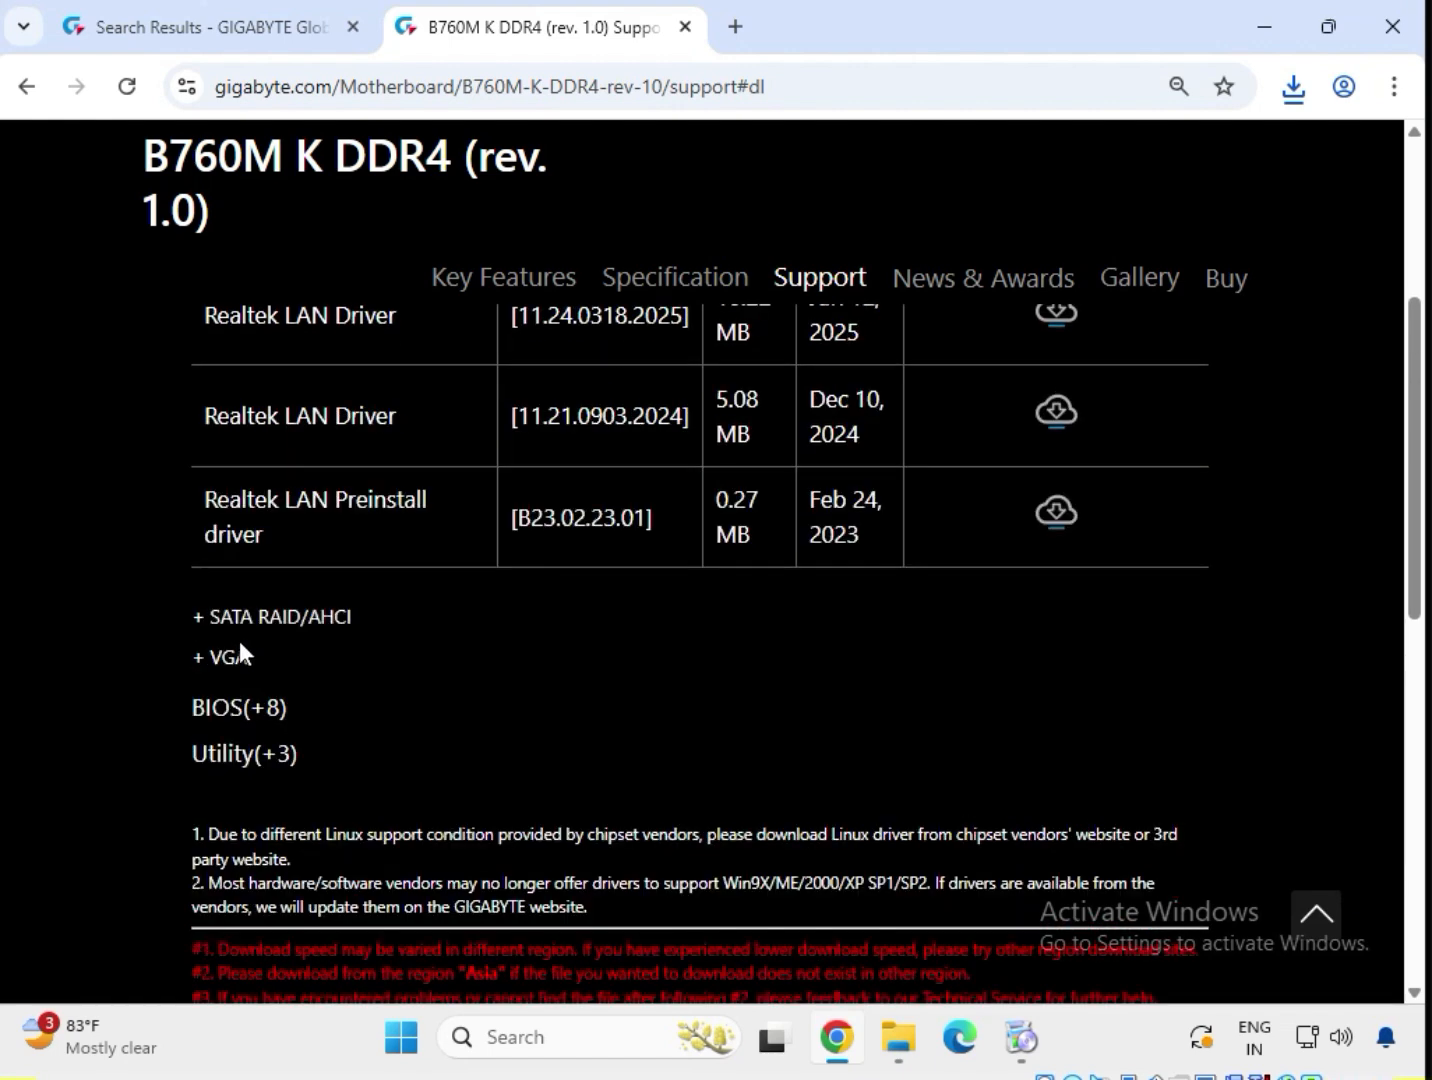
scroll(310, 661, up, 2)
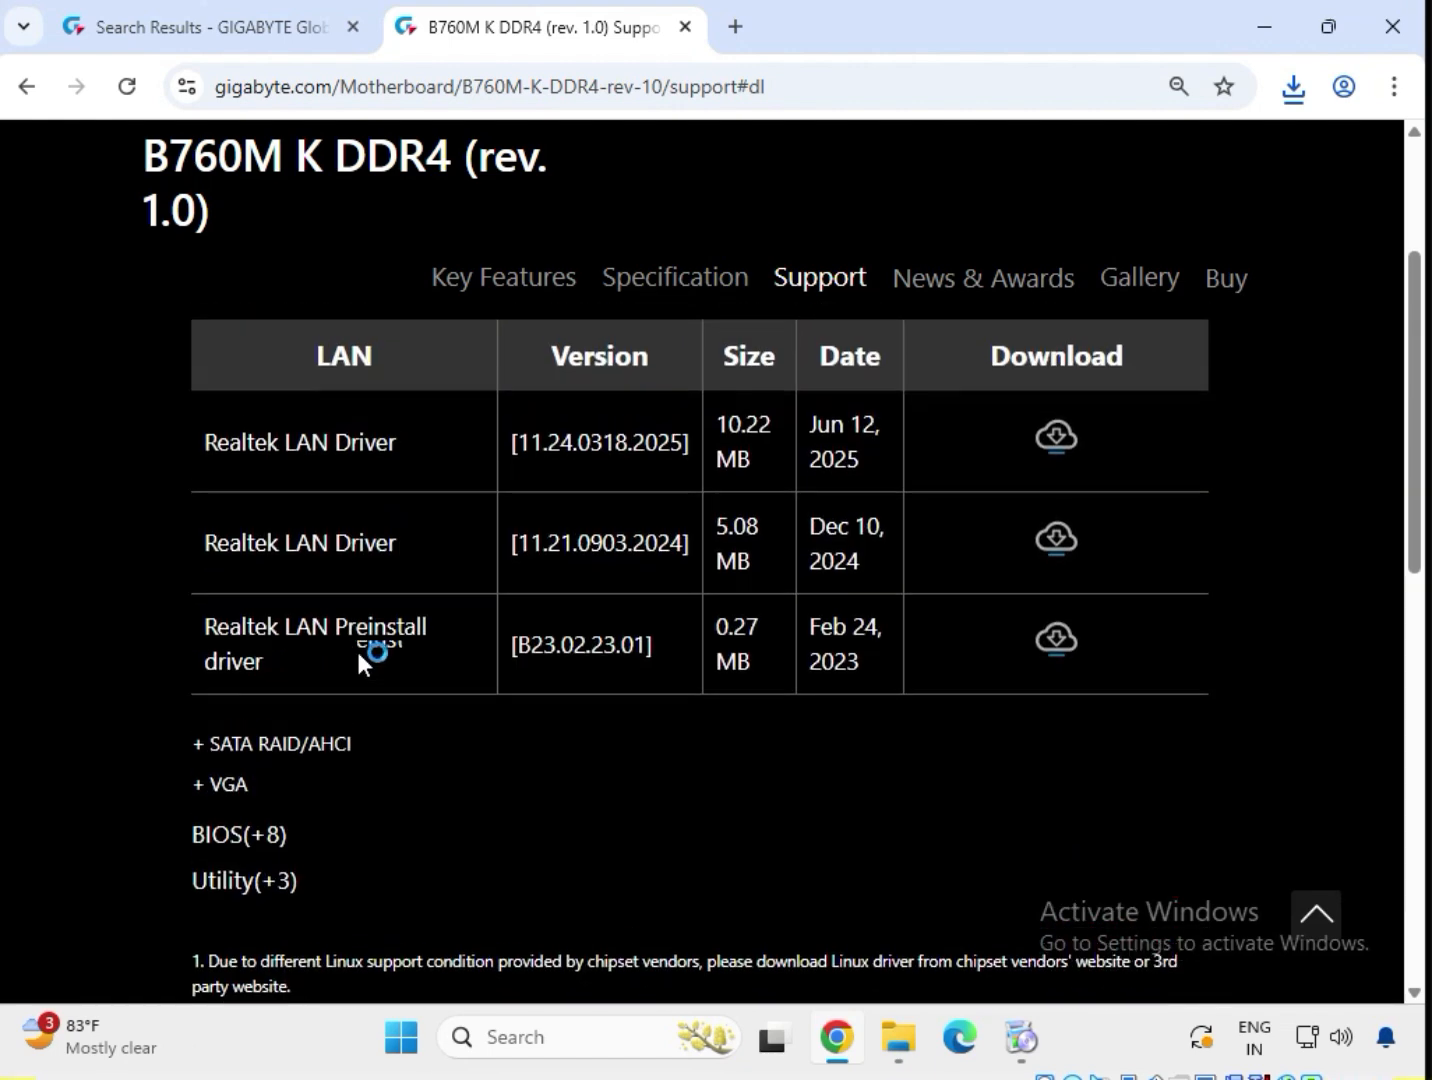
scroll(213, 464, up, 2)
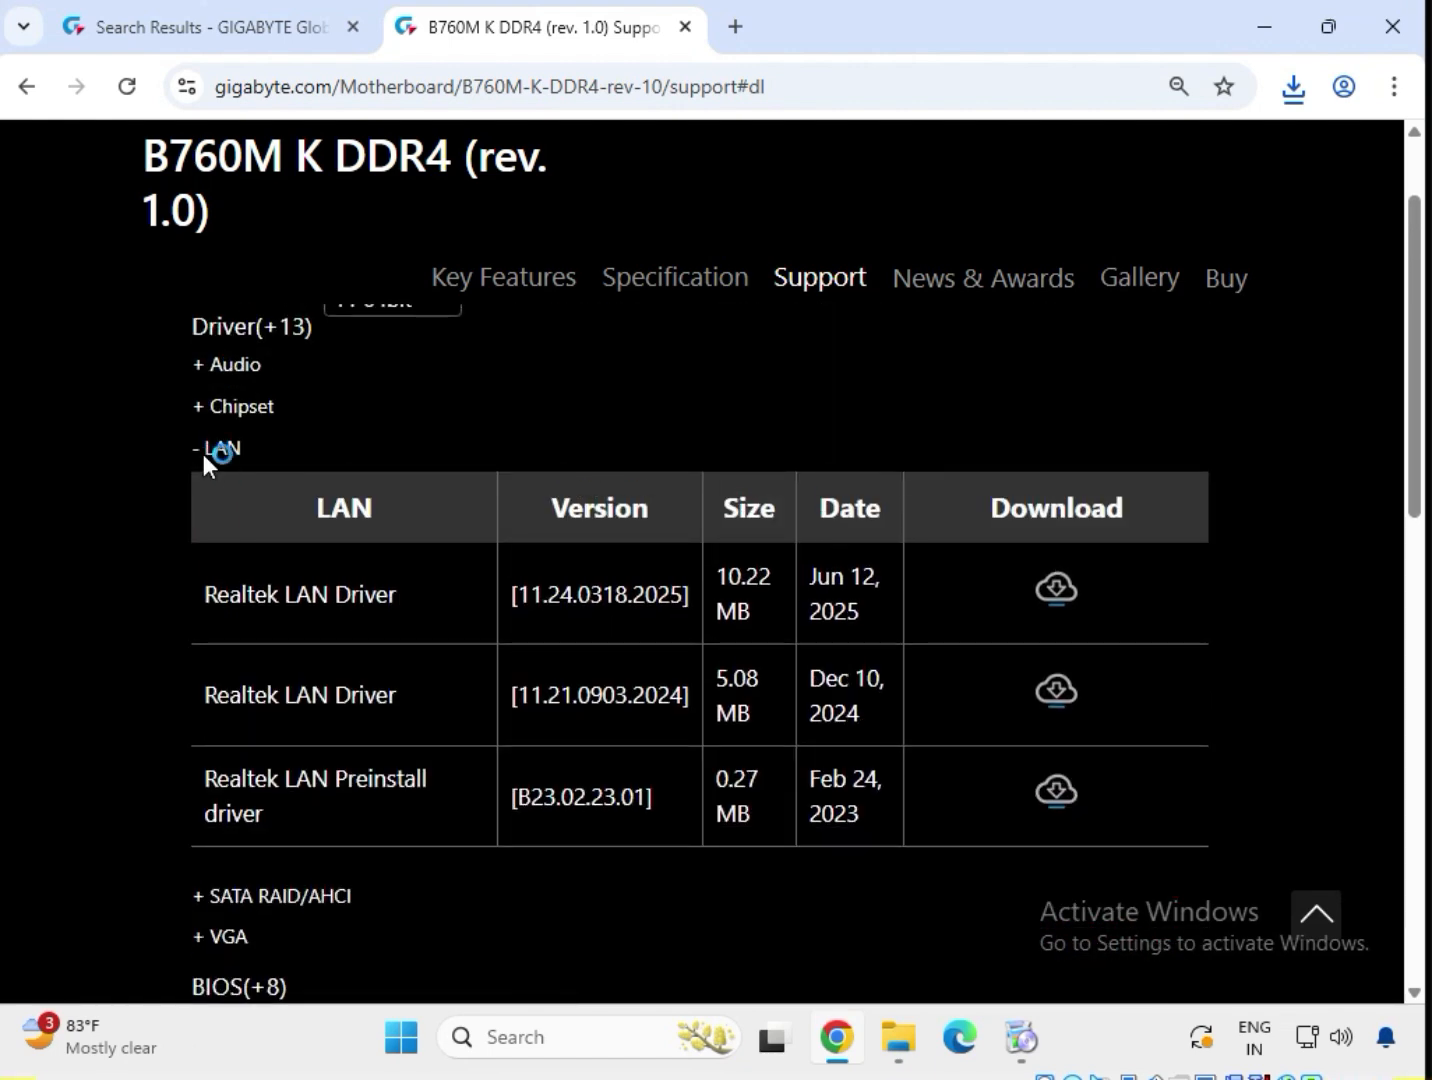
drag(205, 590, 398, 597)
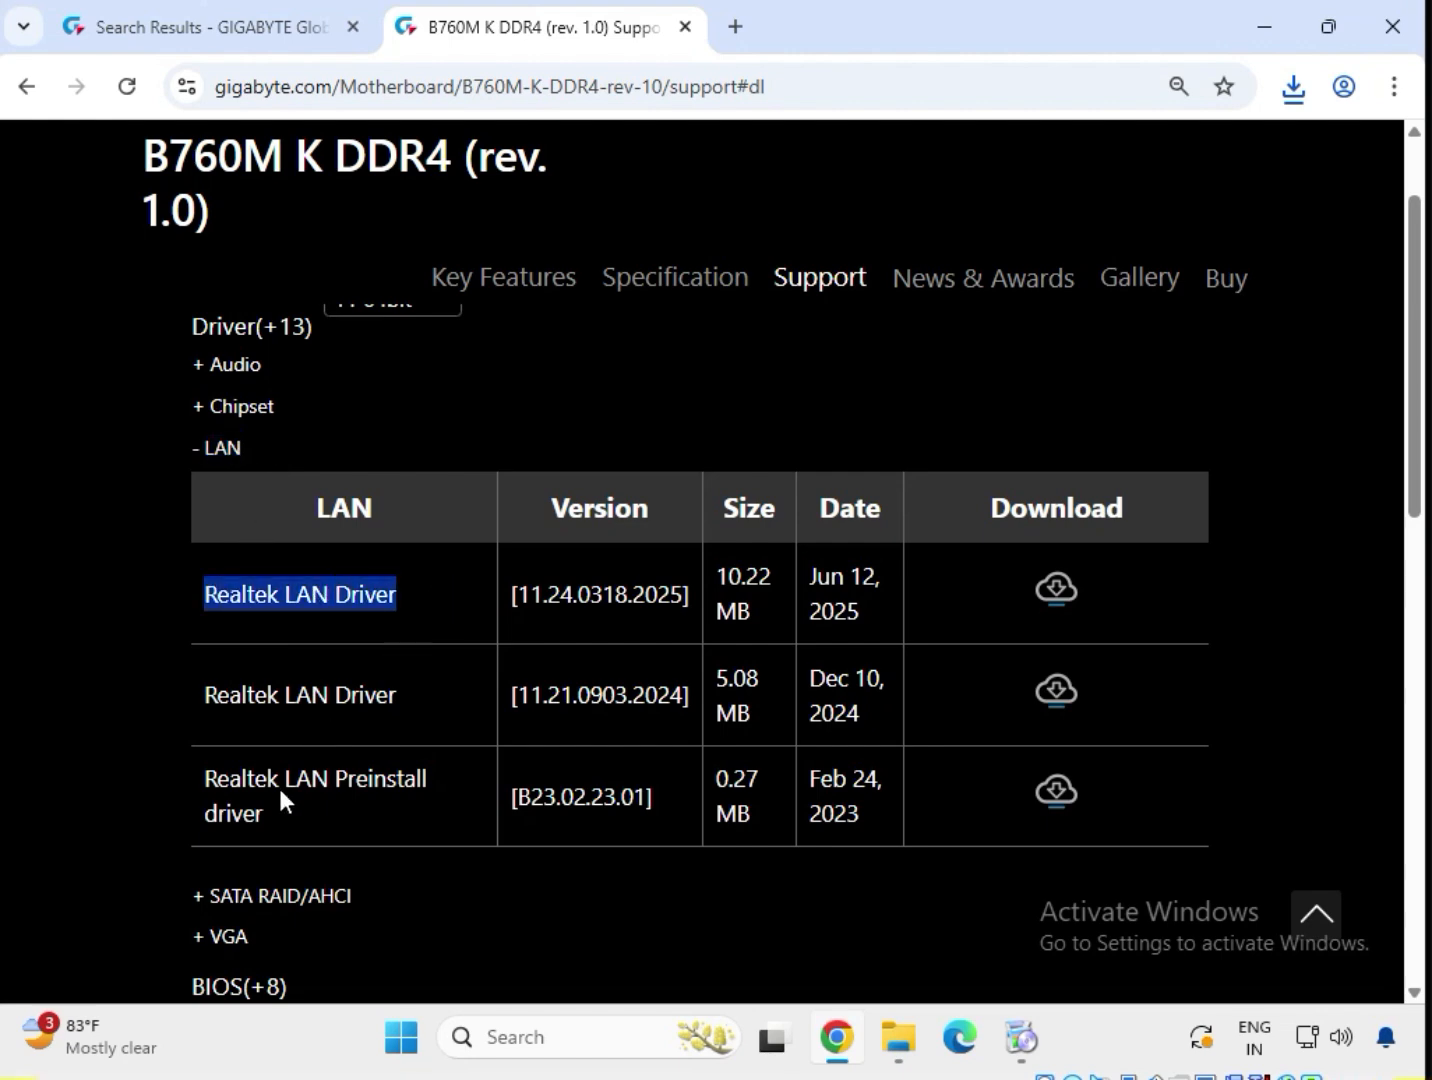
Expand the VGA category to reveal the 770.22 MB Intel Graphic Driver 31.0.101.3302.
scroll(317, 813, down, 2)
mouse_move(259, 802)
mouse_down()
mouse_move(204, 802)
mouse_move(247, 808)
mouse_up()
click(323, 745)
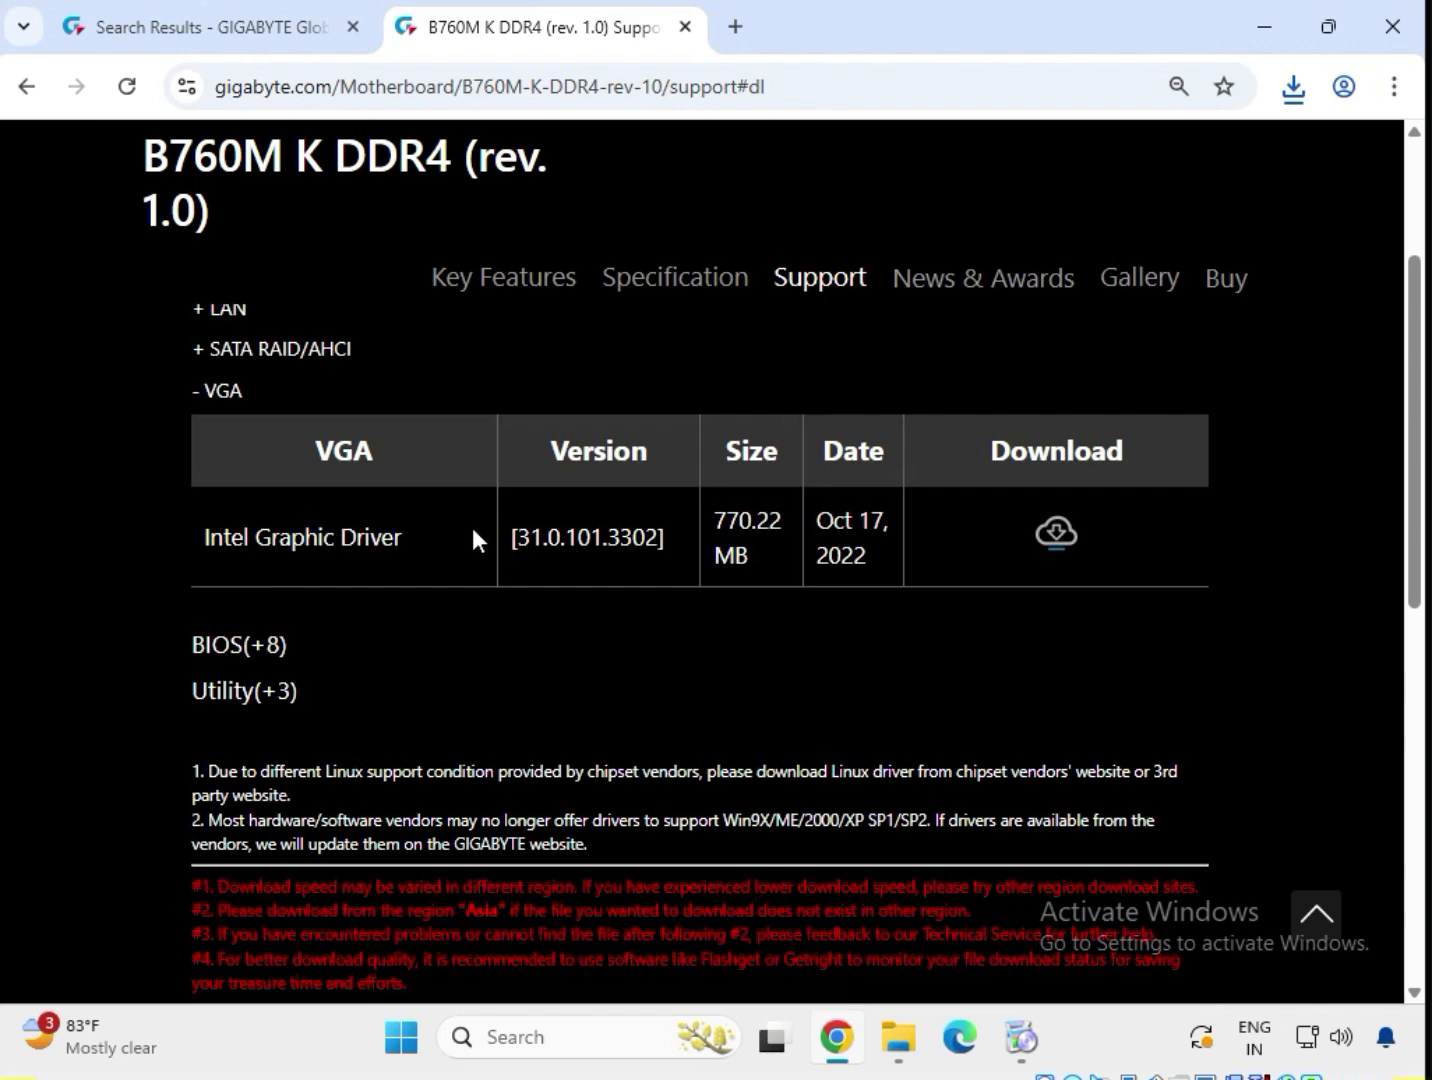